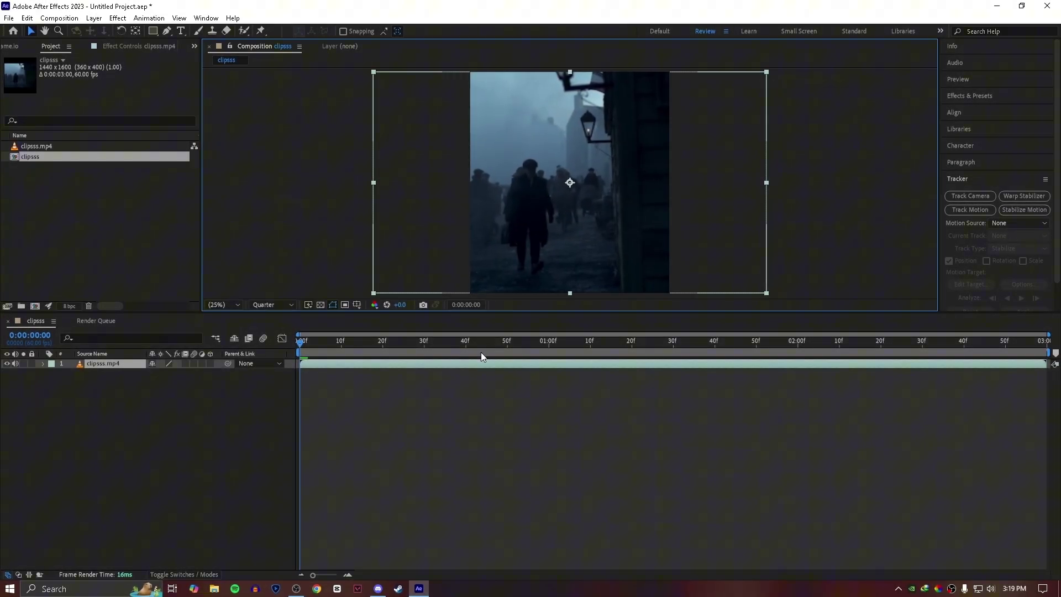
Run Scene Edit Detection on the clipsss.mp4 layer, splitting the layer at each detected scene edit
right_click(400, 363)
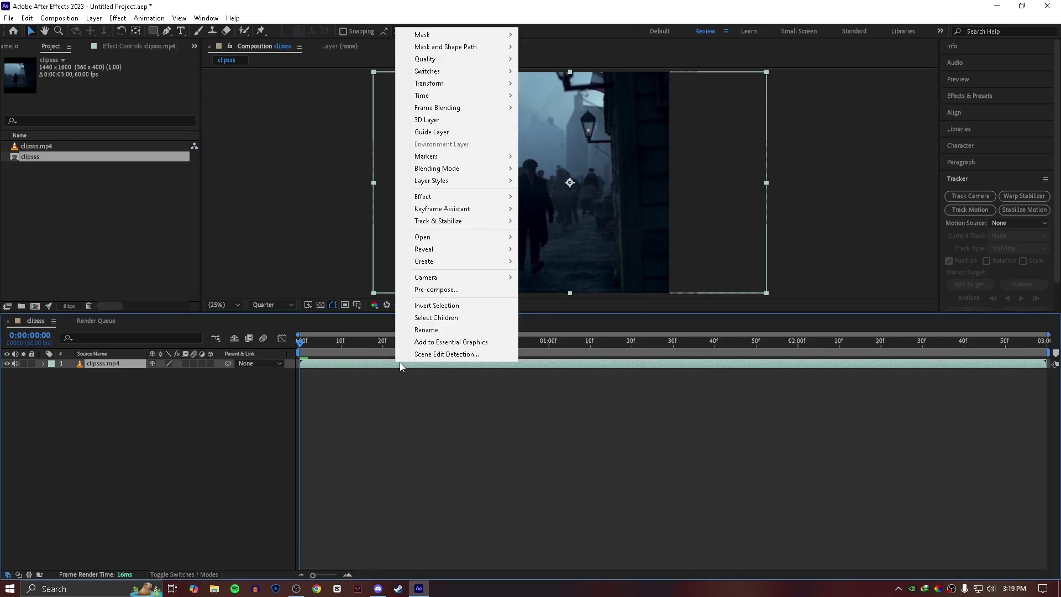
left_click(476, 355)
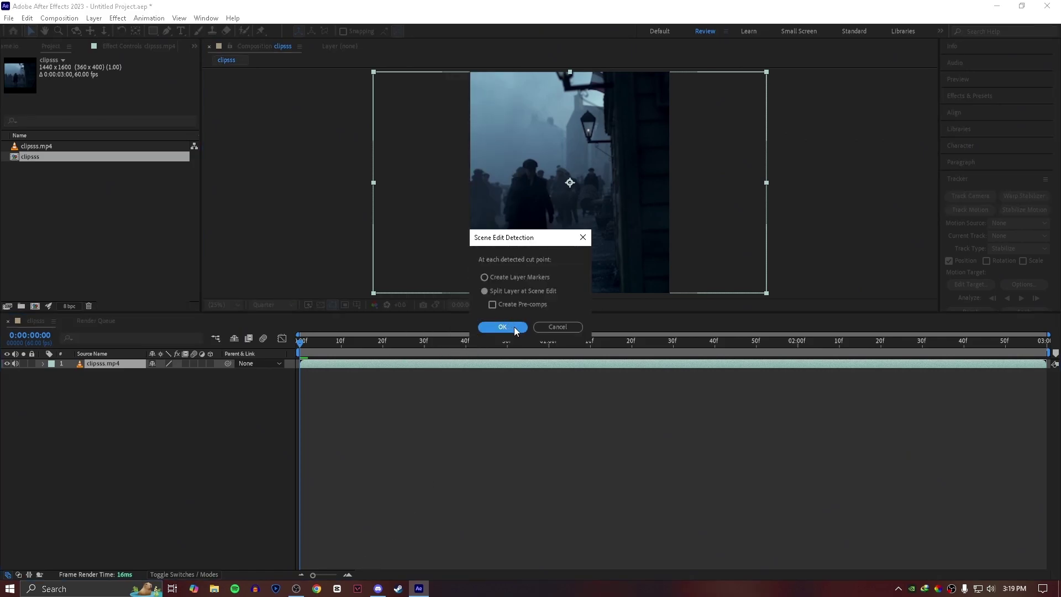
left_click(503, 326)
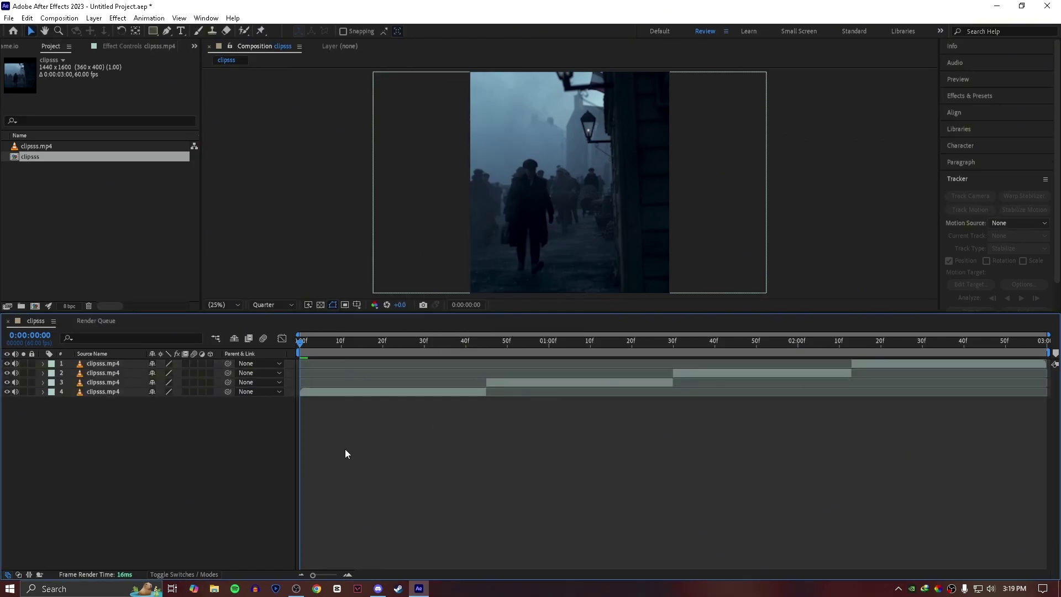
Start Stabilize Motion on the first clip, place the track point on the man's cap brim and enlarge its search region
left_click(327, 393)
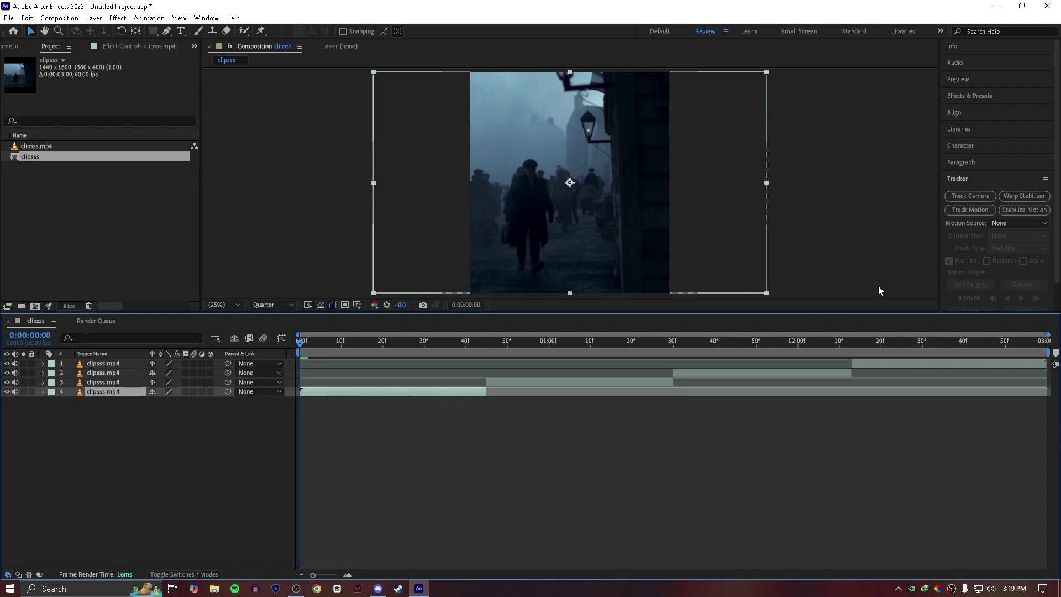
left_click(1030, 211)
scroll(572, 180, "up", 2)
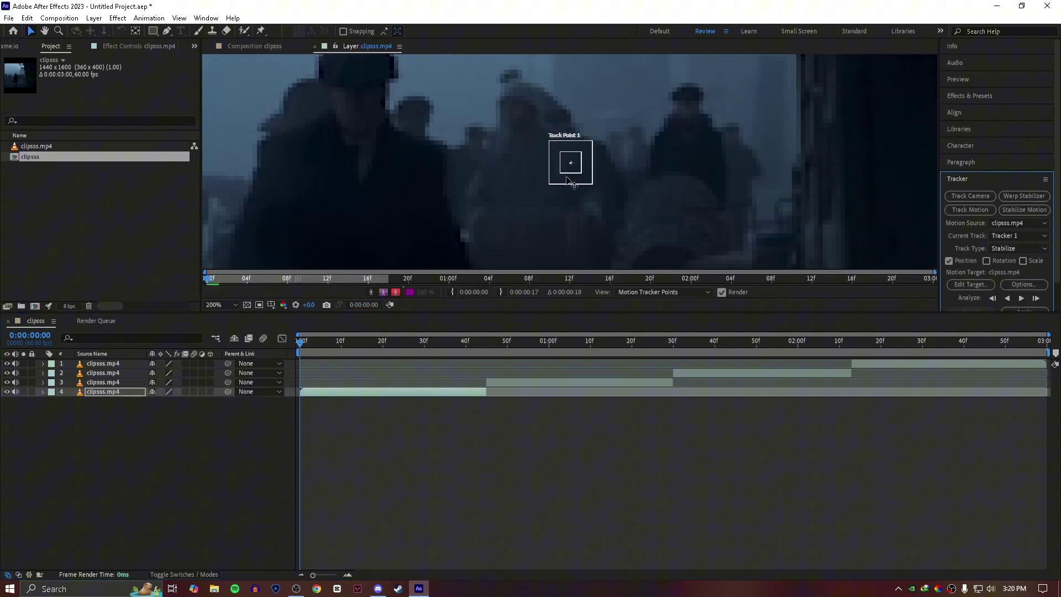
mouse_move(572, 168)
left_mouse_down()
mouse_move(365, 56)
mouse_move(390, 99)
mouse_move(577, 169)
left_mouse_up()
scroll(569, 161, "up", 1)
left_click_drag(621, 209, 680, 221)
Analyze the first clip's motion forward and apply the stabilization to X and Y
left_click(1022, 298)
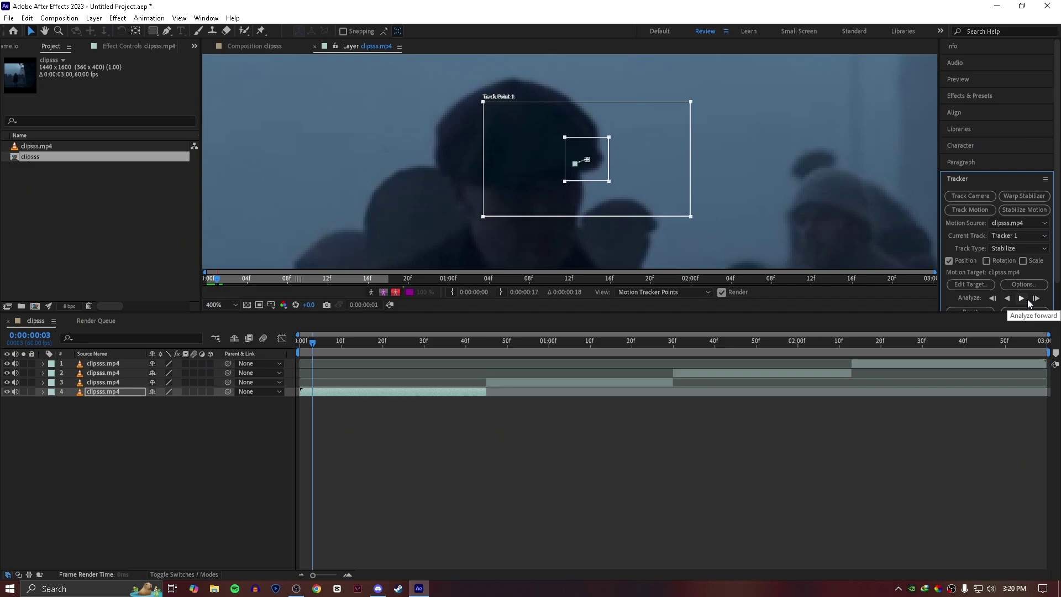
scroll(748, 221, "down", 2)
scroll(749, 221, "up", 4)
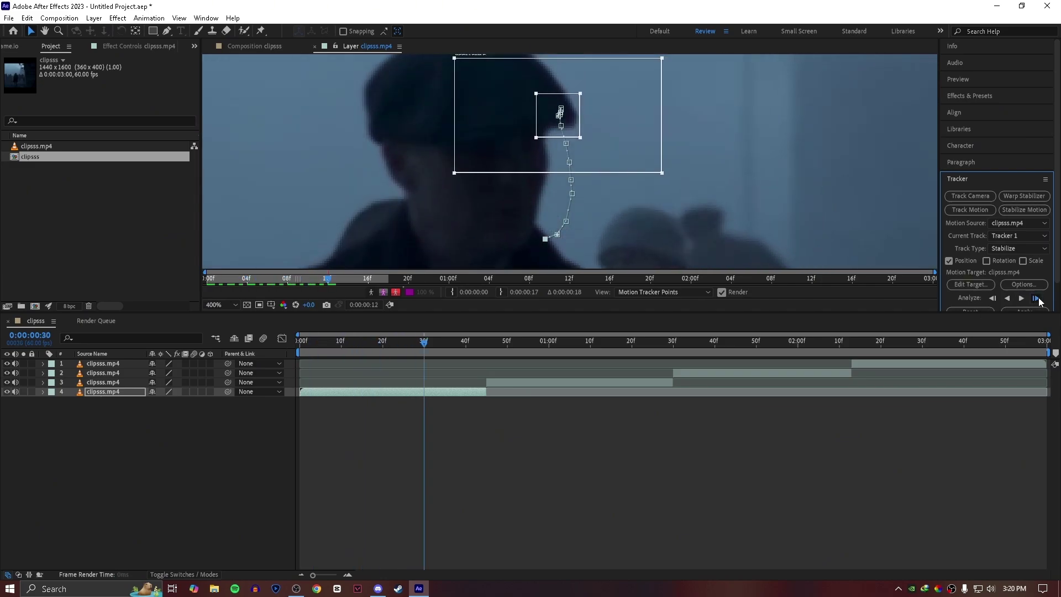
scroll(1017, 310, "down", 2)
left_click(1024, 281)
left_click(513, 304)
Stabilize the second clip from its first frame by tracking the tip of the man's nose, and apply the track
left_click(502, 383)
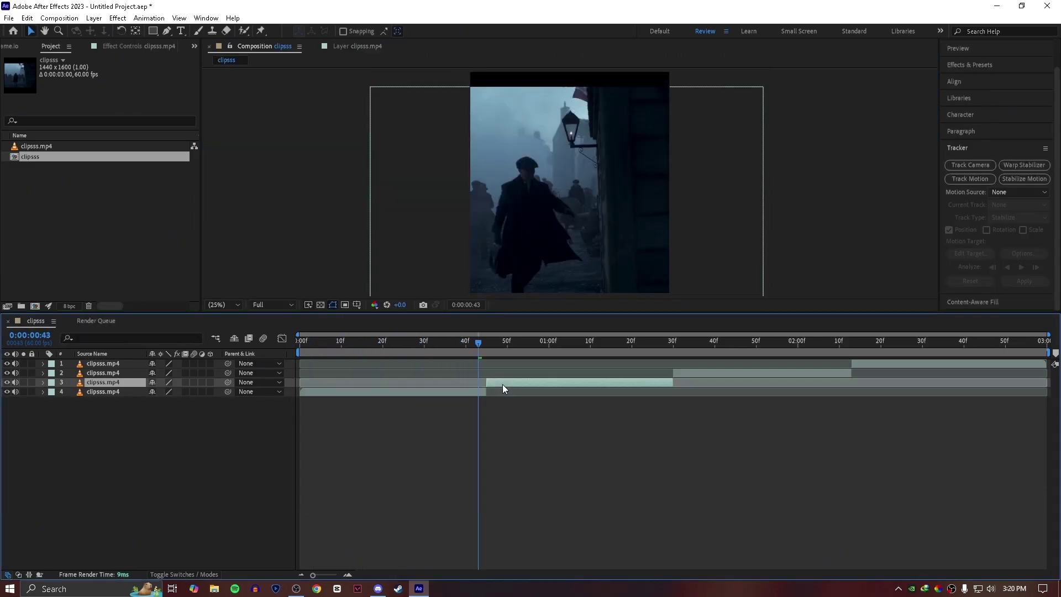
key("i")
left_click(1025, 179)
left_click_drag(571, 164, 730, 106)
left_click_drag(775, 147, 810, 156)
left_click(1022, 268)
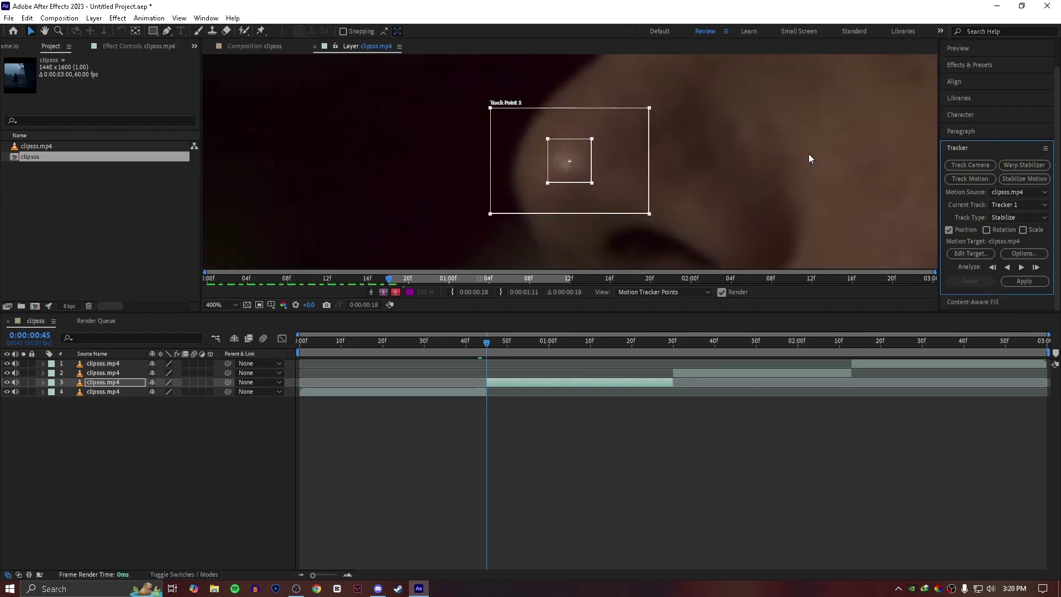
left_click(1024, 281)
left_click(513, 304)
key("u")
Stabilize the third clip from its first frame by tracking the central man's face, and apply the track
left_click(688, 373)
key("i")
left_click(1021, 180)
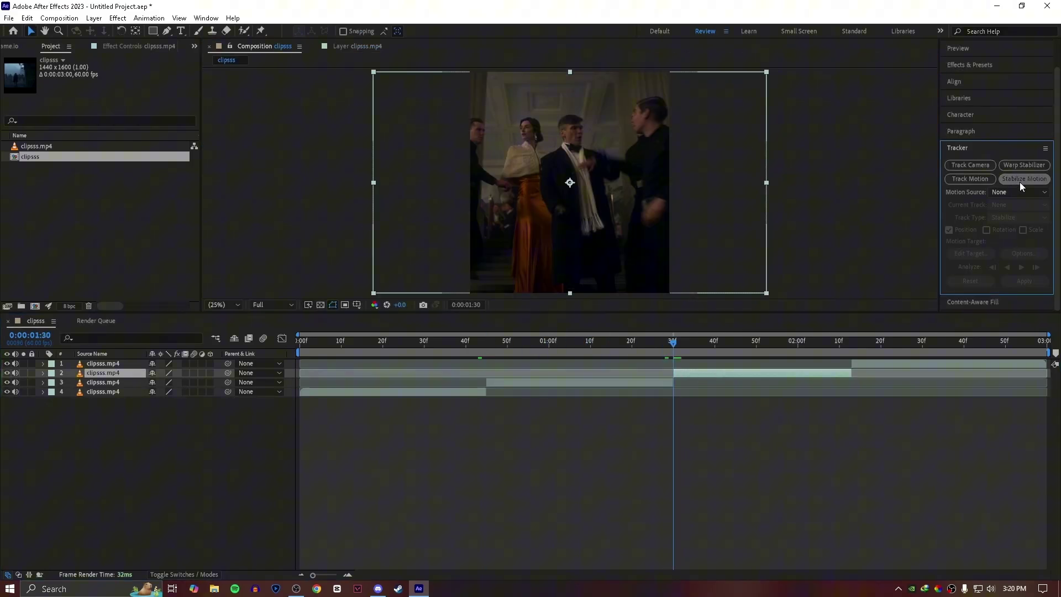
left_click_drag(576, 174, 673, 125)
left_click(1022, 267)
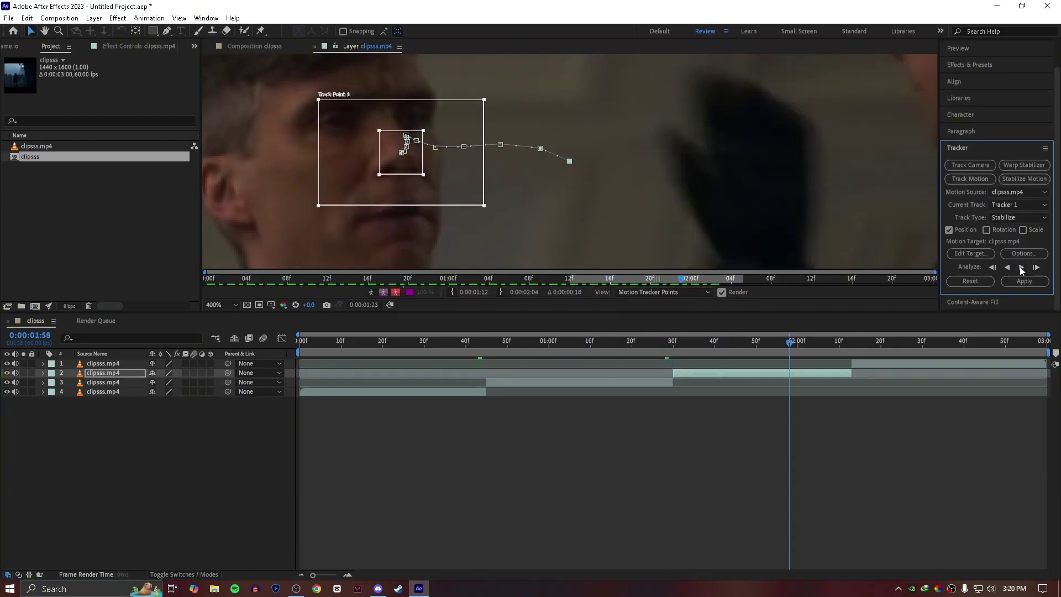
left_click(1024, 281)
left_click(525, 305)
Stabilize the fourth clip by tracking the man's face with an enlarged search region, and apply the result to X and Y
left_click(895, 363)
key("i")
left_click(1022, 180)
left_click_drag(570, 164, 720, 118)
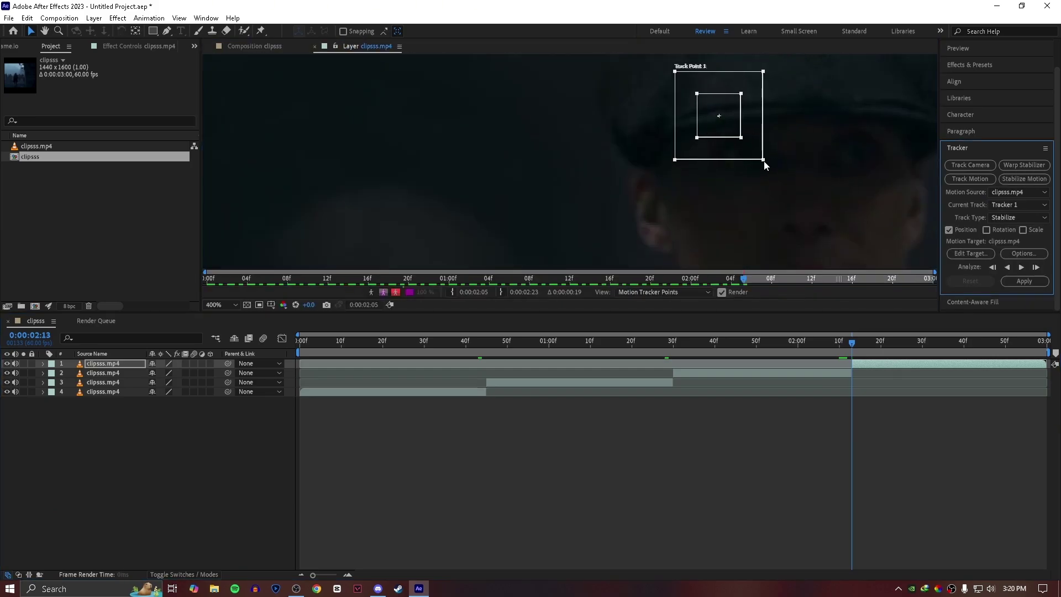
left_click_drag(764, 161, 819, 177)
left_click(1021, 268)
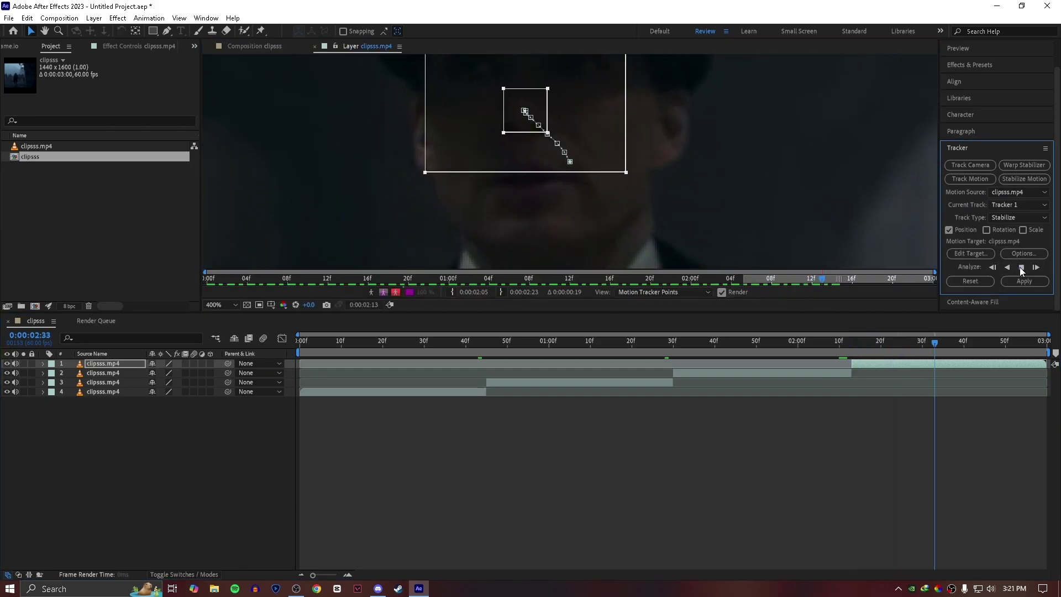
left_click(1024, 280)
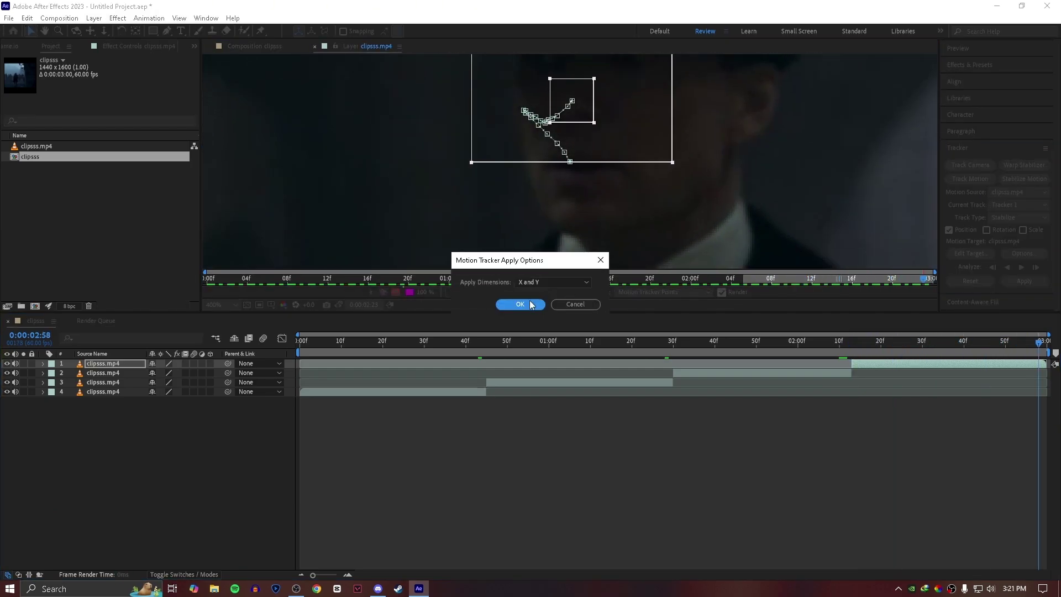
left_click(505, 303)
Return to the start of the composition and set the preview resolution to Quarter
left_click_drag(340, 343, 237, 309)
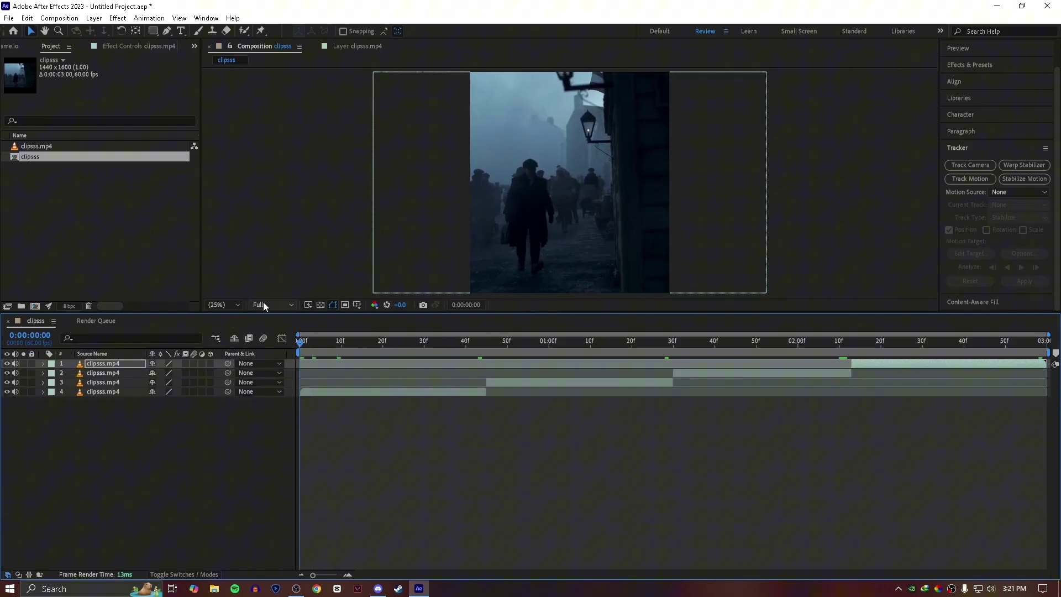
left_click(263, 305)
left_click(263, 363)
Shift the stabilized clips horizontally, setting X position to 993 for the first clip and 798 for the second
left_click(340, 394)
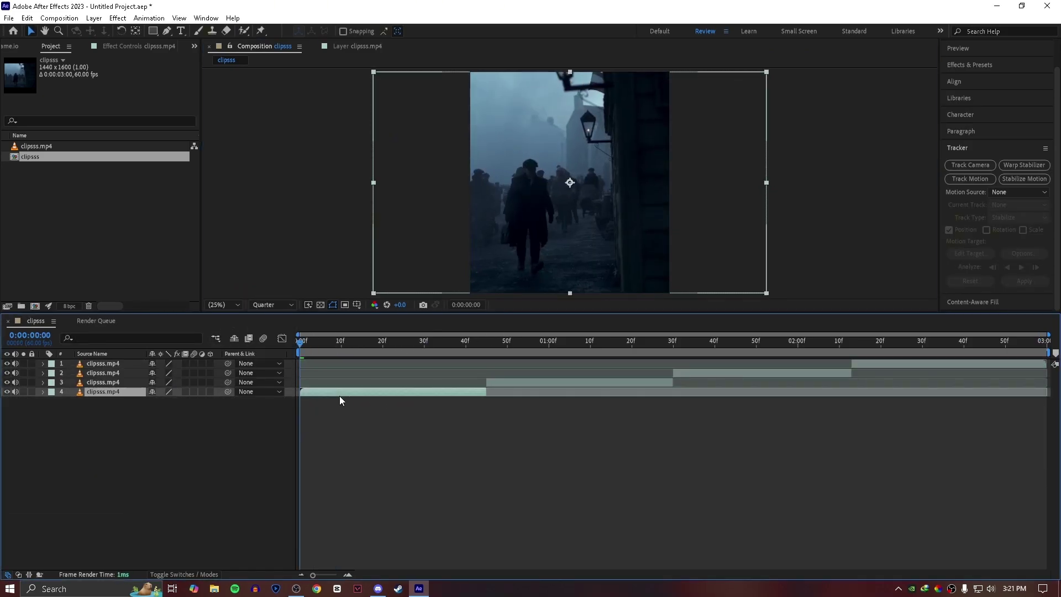
key("p")
left_click_drag(166, 402, 308, 402)
left_click_drag(308, 402, 315, 401)
left_click_drag(156, 392, 246, 380)
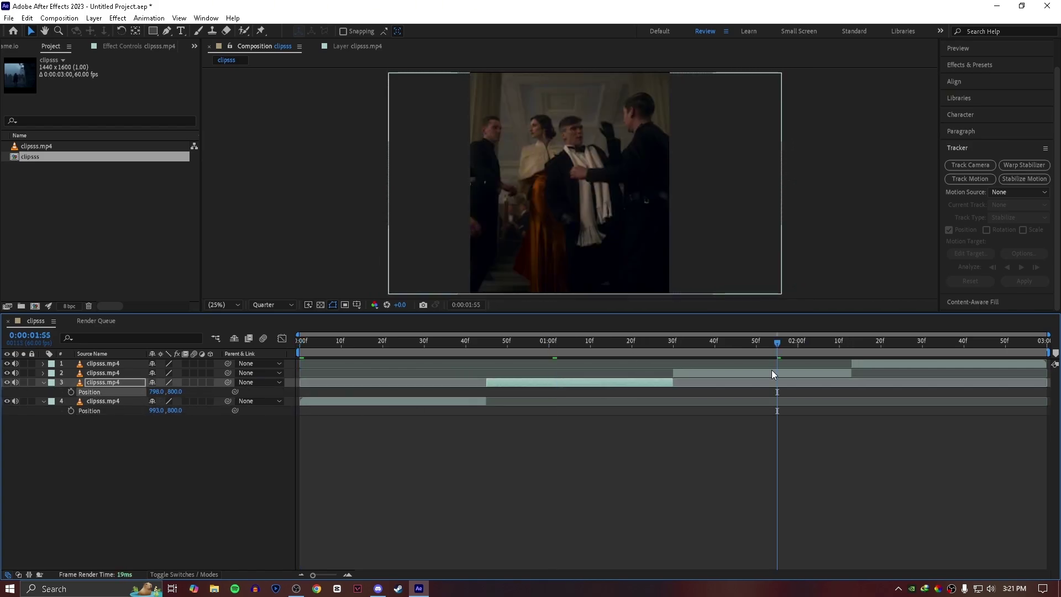
Set the horizontal position of the third clip to 641 and of the fourth clip to 1075
left_click(772, 373)
key("p")
left_click(882, 342)
left_click(882, 364)
key("p")
left_click_drag(156, 373, 398, 372)
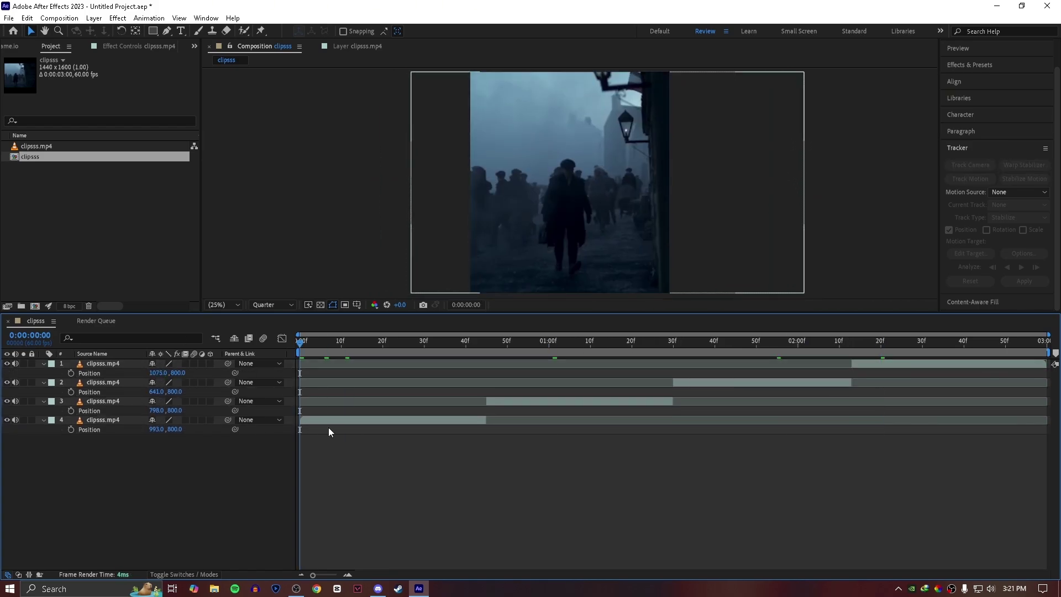
key("u")
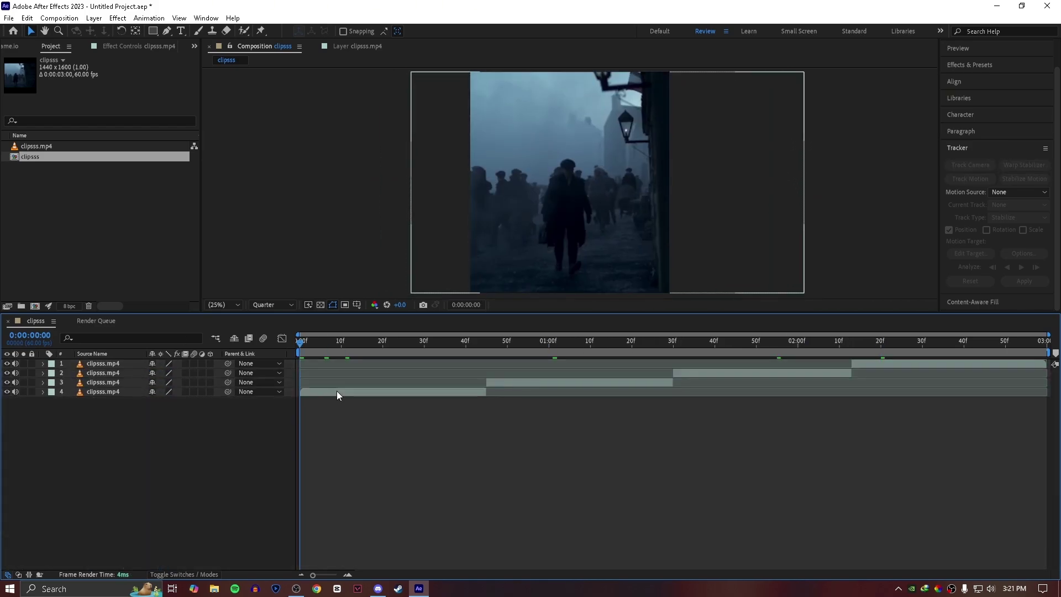
Apply the Motion Tile effect to the first clip
left_click(336, 391)
key("ctrl+space")
type("mo")
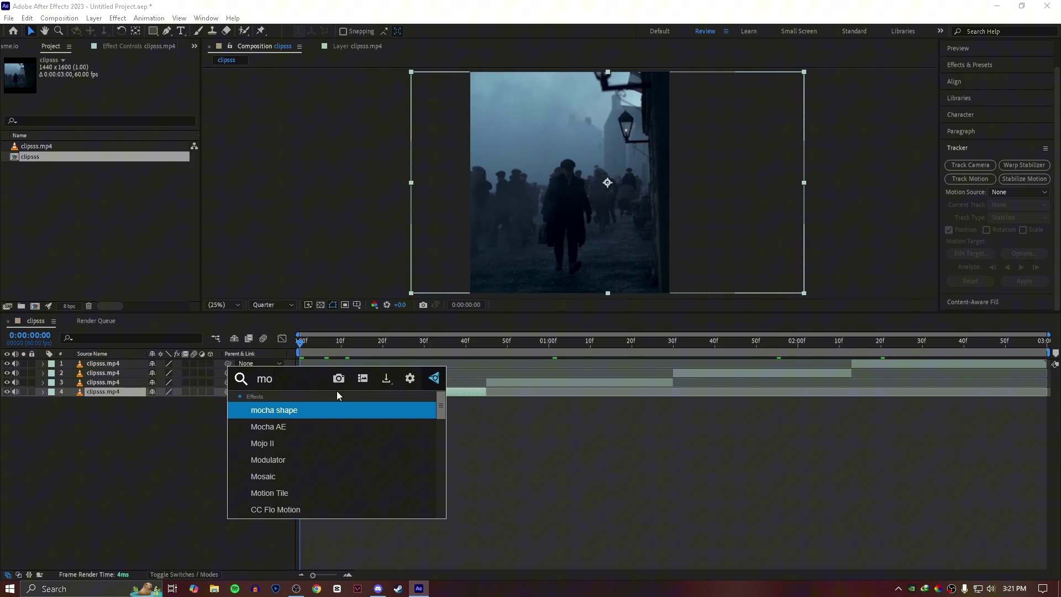
type("ti")
left_click(294, 409)
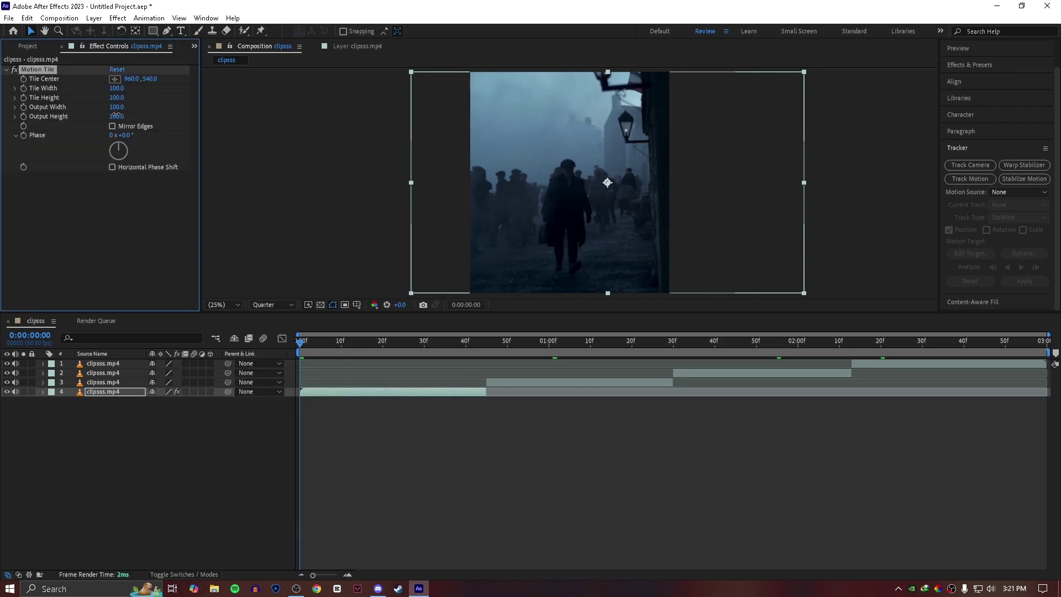
Set Motion Tile's output width and output height to 150 and enable Mirror Edges
left_click(116, 115)
type("150")
left_click(116, 107)
type("150")
left_click(112, 126)
Copy the Motion Tile effect from the first clip onto the second, third and fourth clips
key("ctrl+c")
left_click(556, 382)
key("ctrl+v")
left_click(707, 373)
key("ctrl+v")
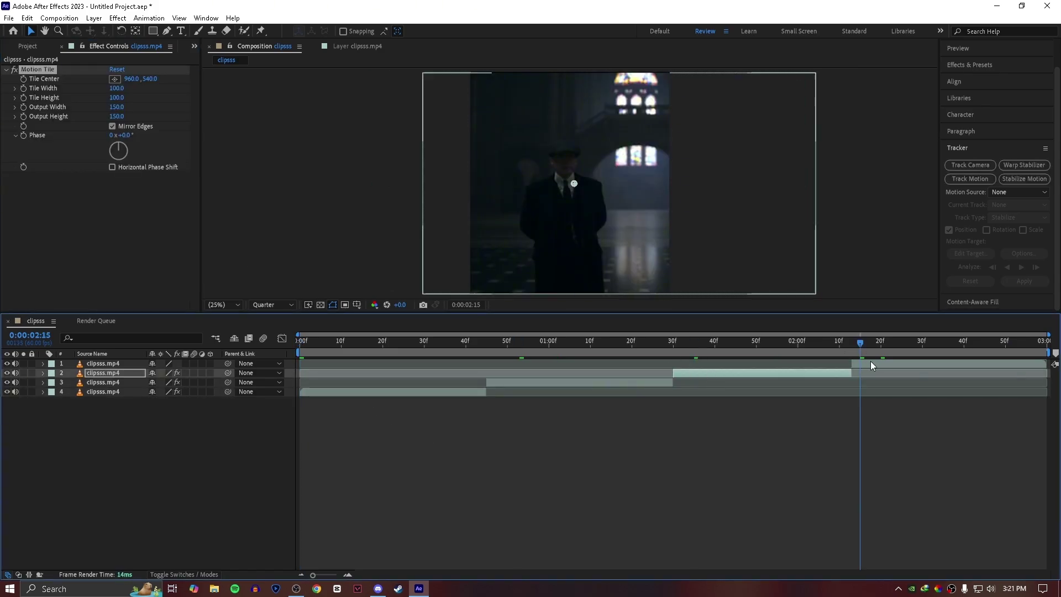
left_click(872, 364)
key("ctrl+v")
key("ctrl+s")
key("Escape")
Recenter the subjects by setting the X position to 967 for the first clip and 831 for the second
left_click(371, 341)
left_click(371, 392)
key("p")
left_click_drag(157, 402, 149, 402)
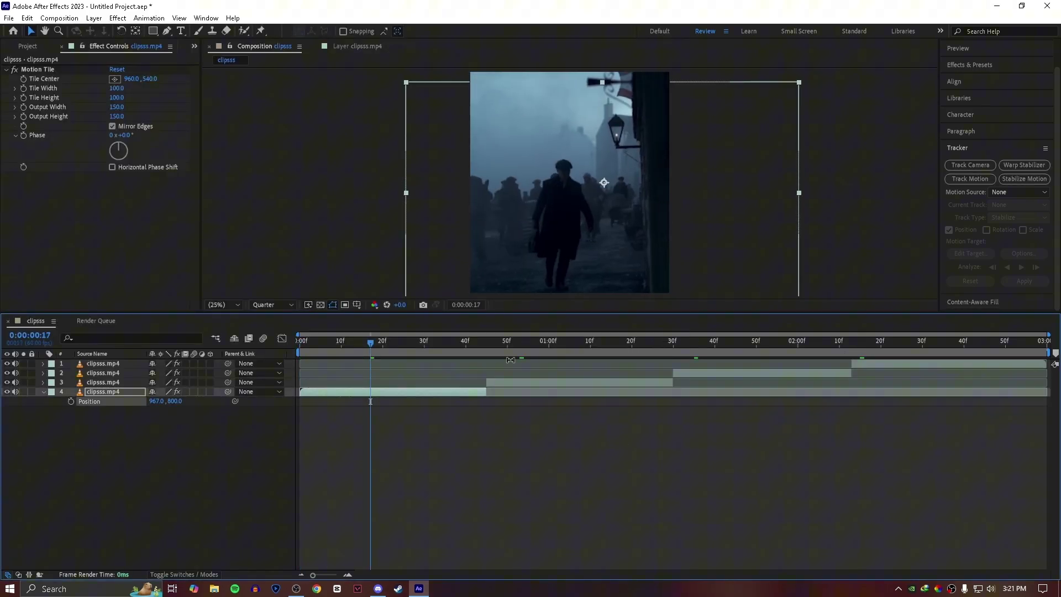
left_click(516, 341)
left_click(518, 382)
key("p")
Recenter the subjects by setting the X position to 584 for the third clip and 1114 for the fourth, and return to the start
left_click(714, 341)
left_click(715, 373)
key("p")
left_click(882, 342)
left_click(882, 364)
key("p")
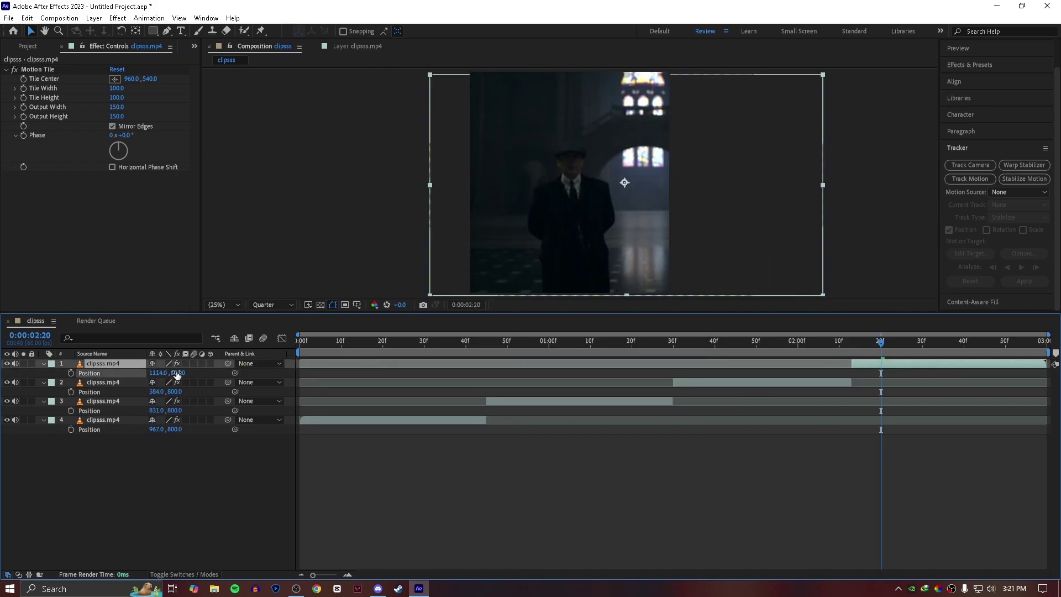
left_click_drag(881, 341, 300, 341)
left_click(403, 443)
Pre-compose the first and second clips separately, moving their attributes into the new compositions
right_click(320, 392)
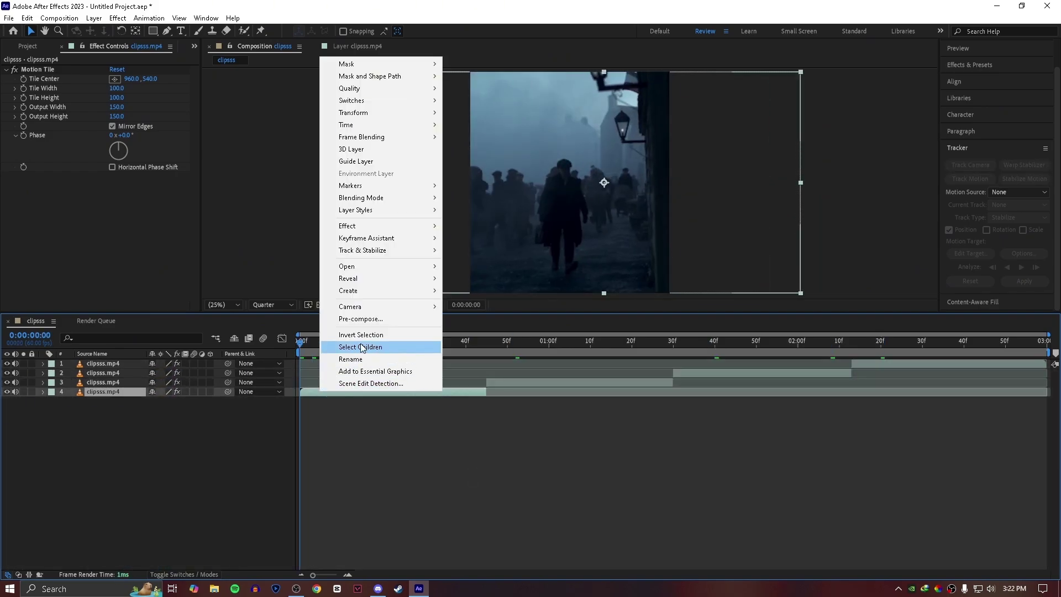
left_click(382, 319)
left_click(473, 301)
left_click(558, 363)
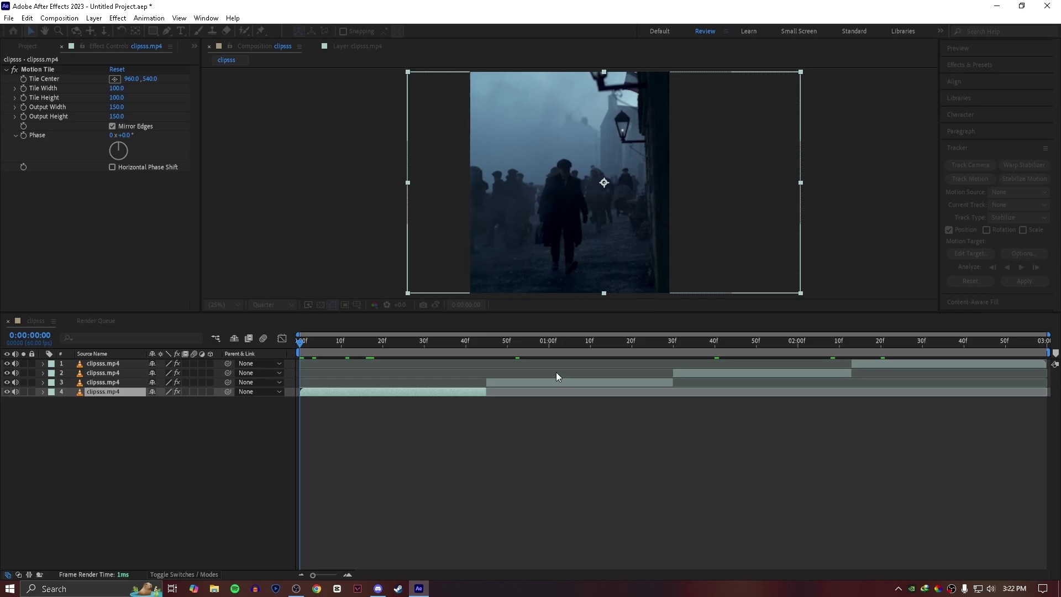
right_click(571, 381)
left_click(608, 311)
left_click(557, 364)
Pre-compose the third and fourth clips separately in the same way
right_click(699, 372)
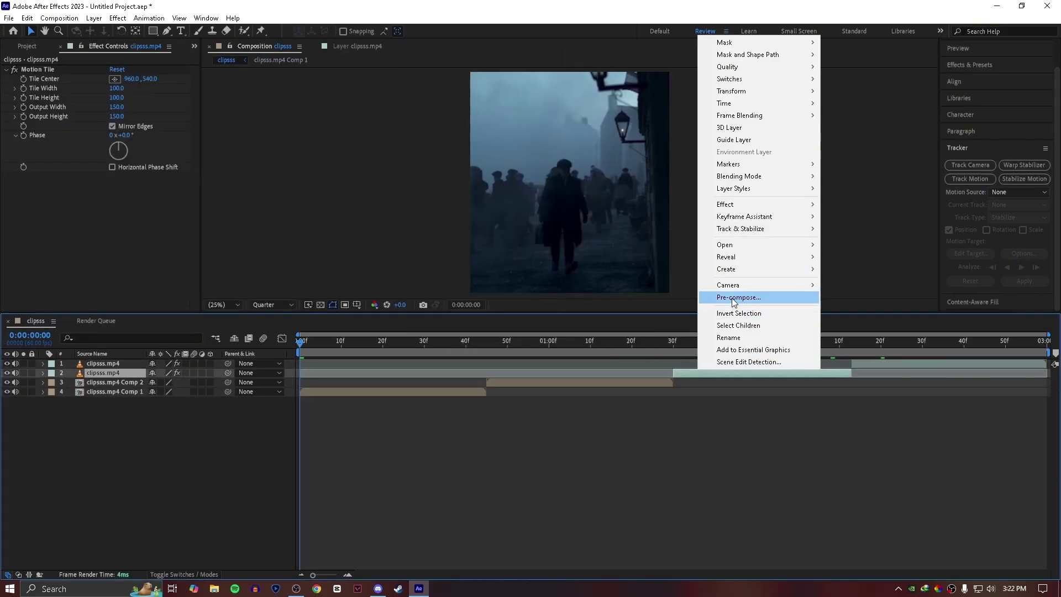
left_click(735, 300)
left_click(558, 364)
right_click(877, 363)
left_click(919, 291)
Apply the Twixtor effect to the first pre-composed clip
left_click(360, 394)
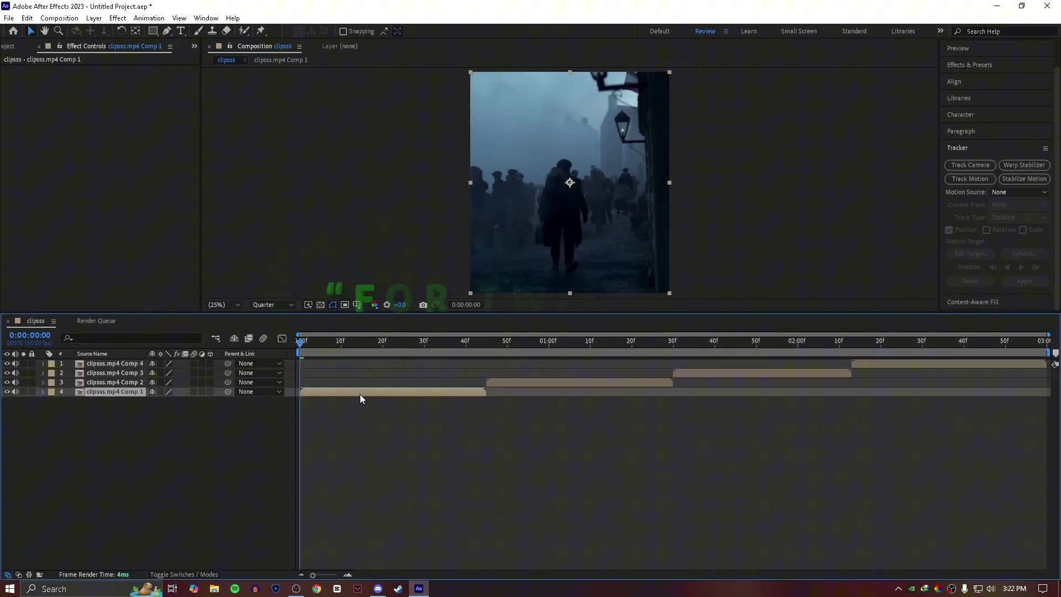
key("ctrl+space")
type("twi")
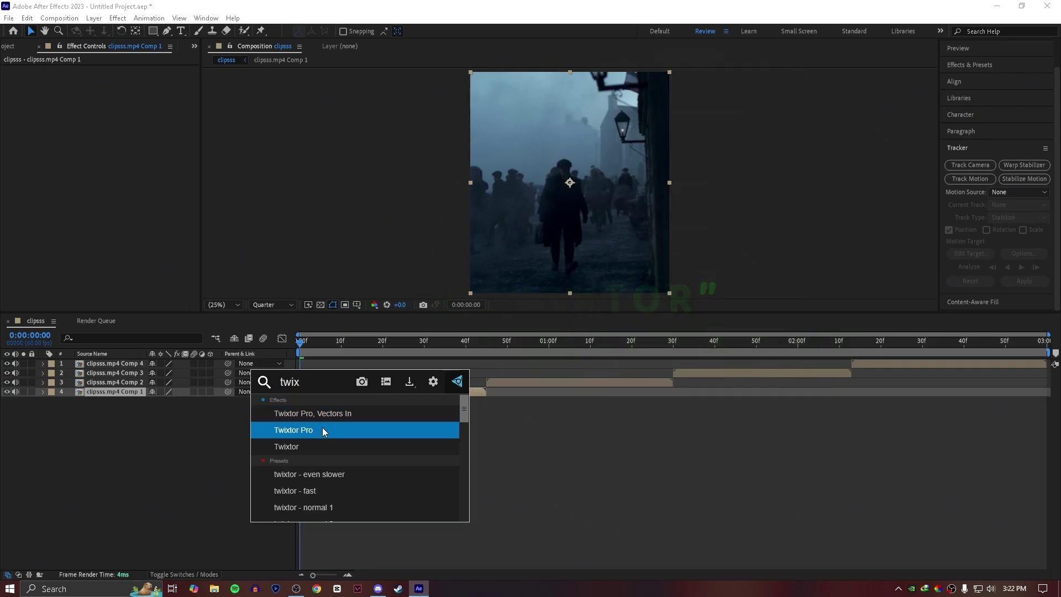
left_click(322, 430)
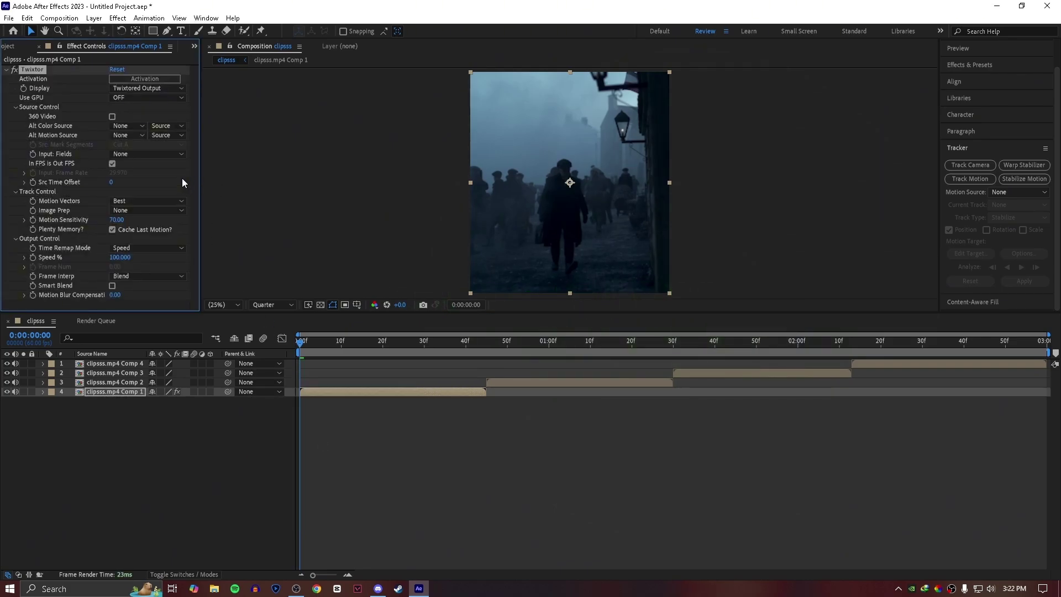
Disable Twixtor's In FPS is Out FPS option and set the input frame rate to 24
left_click(111, 165)
left_click(118, 172)
type("24")
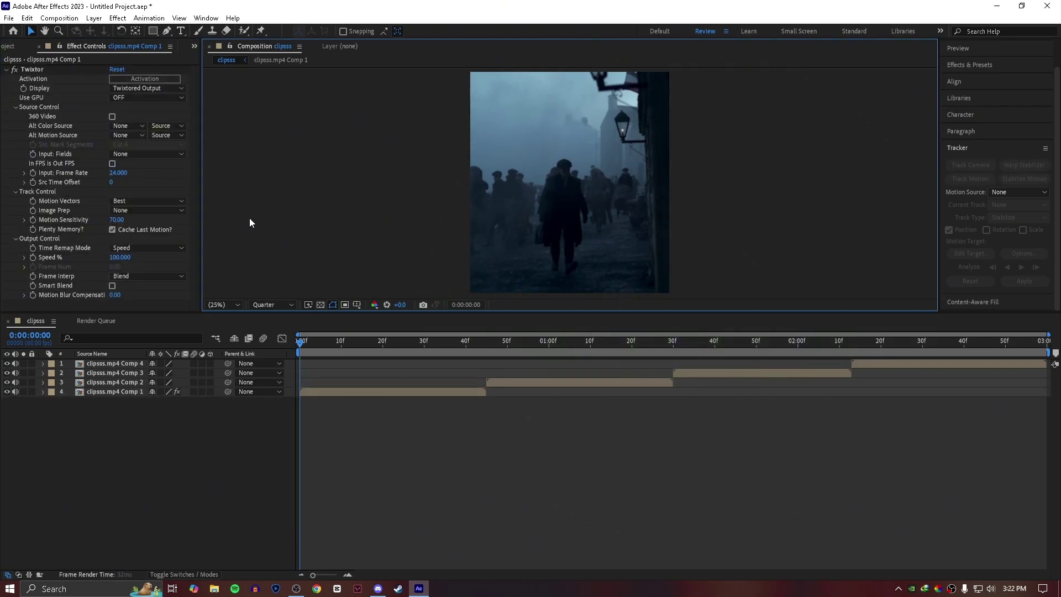
left_click(250, 217)
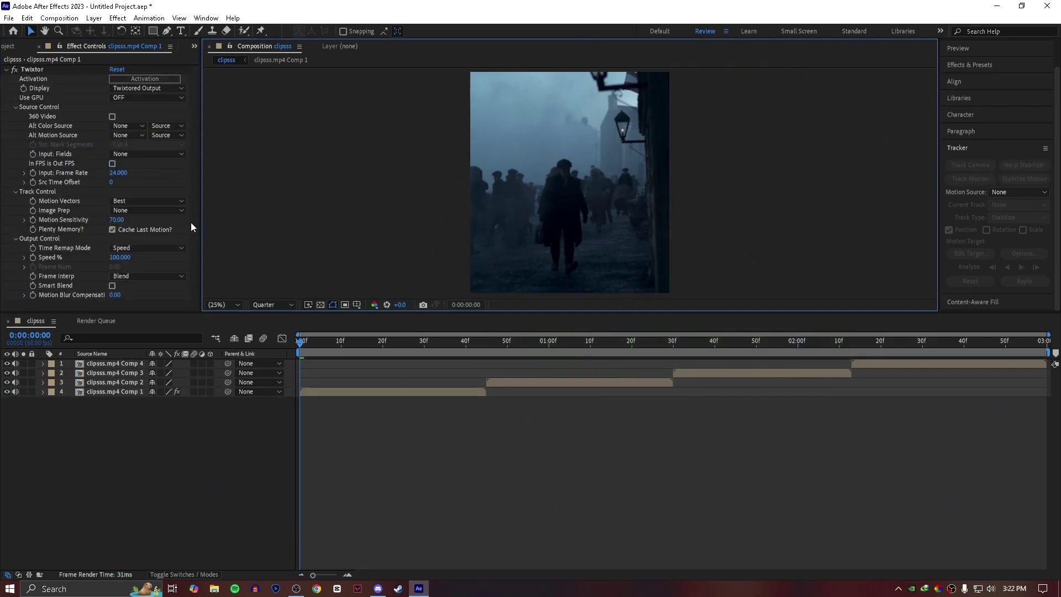
Keyframe Twixtor's Speed % at 100 at the start, 40 at frame 22 and 100 at frame 45
left_click(33, 257)
left_click_drag(390, 344, 392, 344)
left_click(119, 257)
type("40")
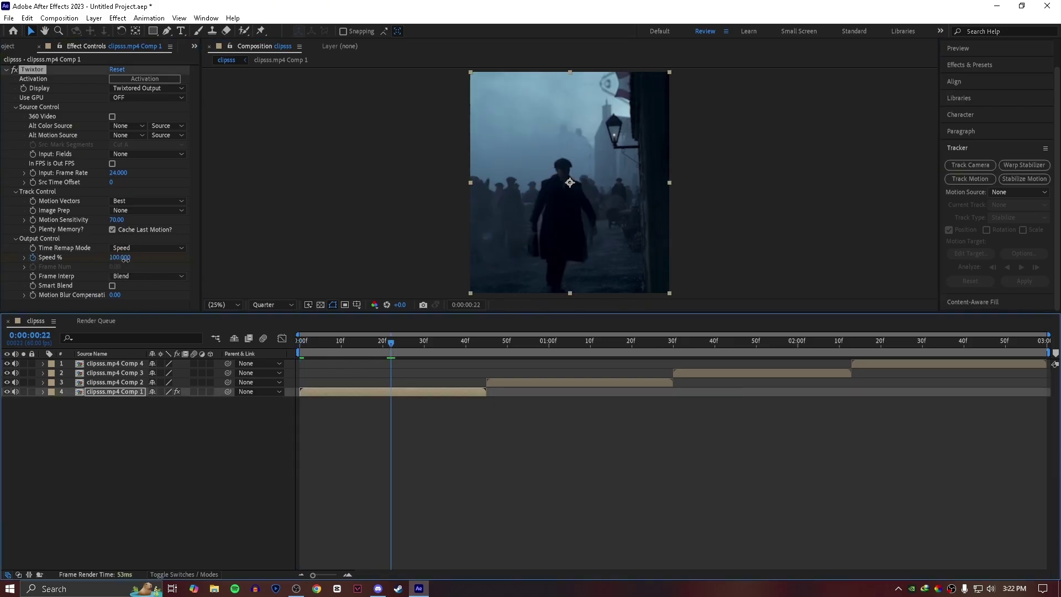
key("Return")
left_click(550, 437)
left_click(485, 348)
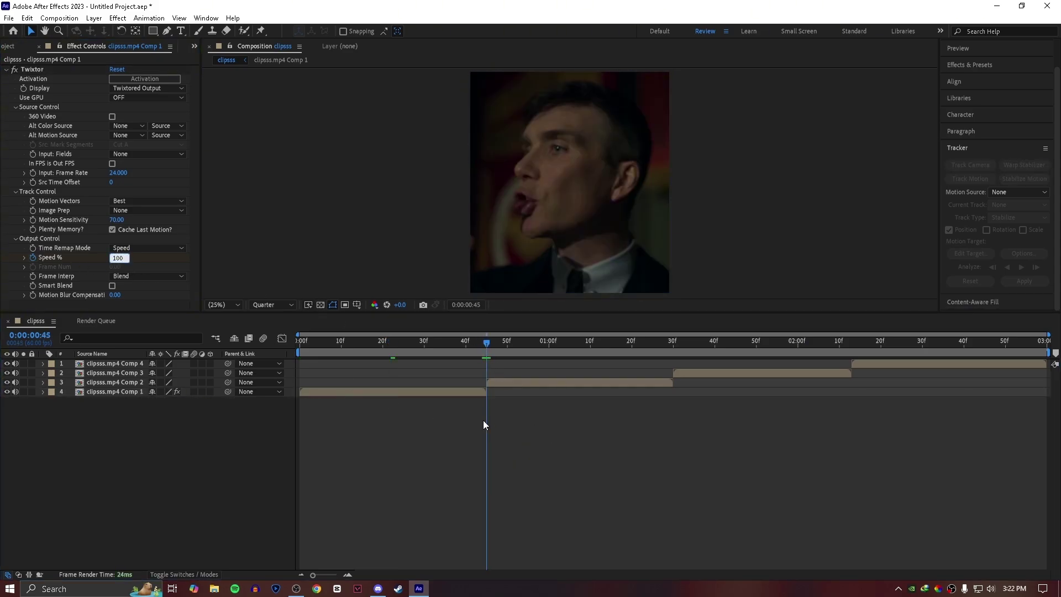
key("ctrl+z")
Apply Easy Ease to the first clip's Speed % keyframes and show their curve in the Graph Editor
left_click(448, 393)
key("u")
left_click_drag(505, 415, 296, 408)
key("F9")
left_click(283, 338)
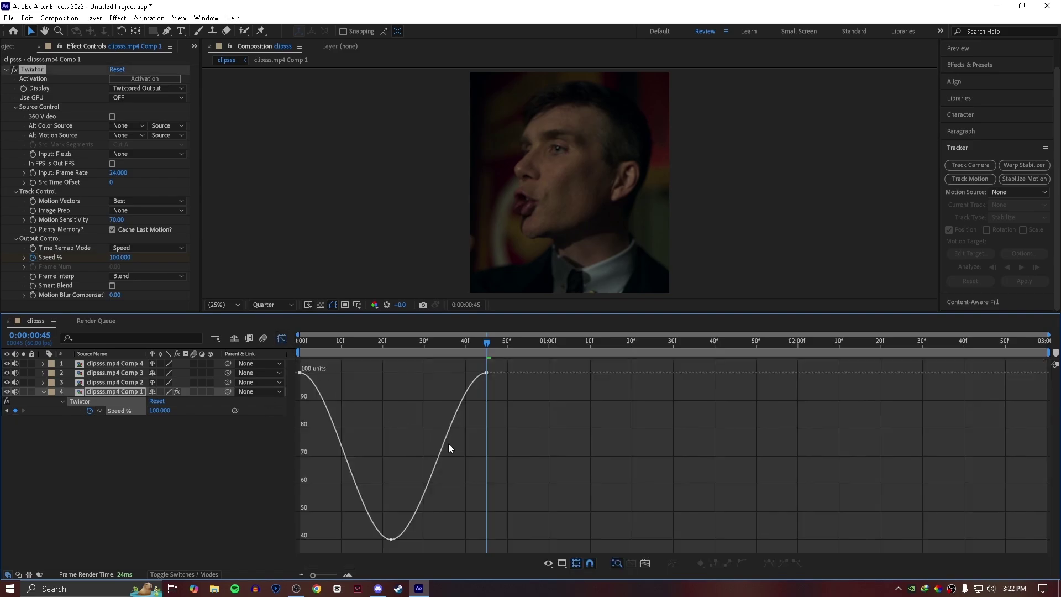
Shape the first clip's Speed % curve into a U with steep start and end handles and wider handles at the low keyframe, and preview it
right_click(403, 430)
left_click(447, 326)
left_click(300, 372)
left_click(451, 373)
left_click(486, 372)
left_click_drag(458, 371, 499, 513)
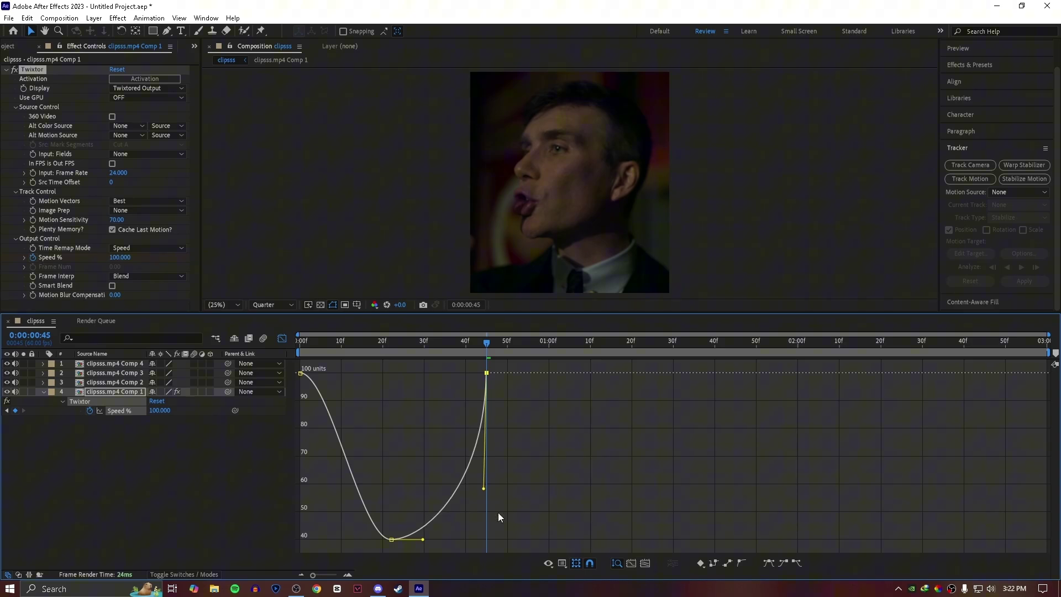
left_click(385, 522)
left_click_drag(330, 349, 197, 518)
left_click(391, 539)
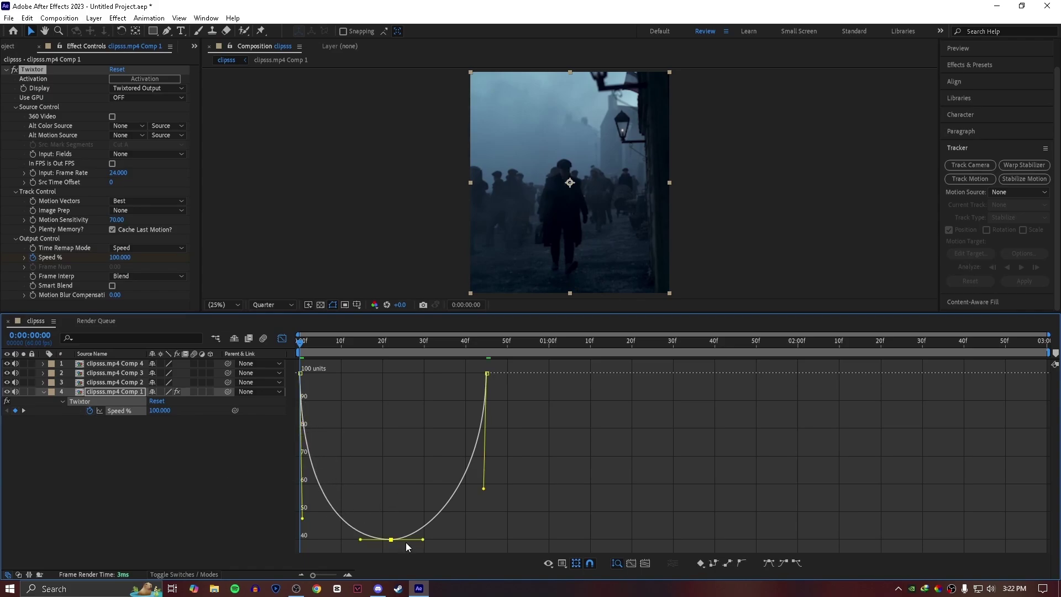
left_click_drag(426, 540, 354, 539)
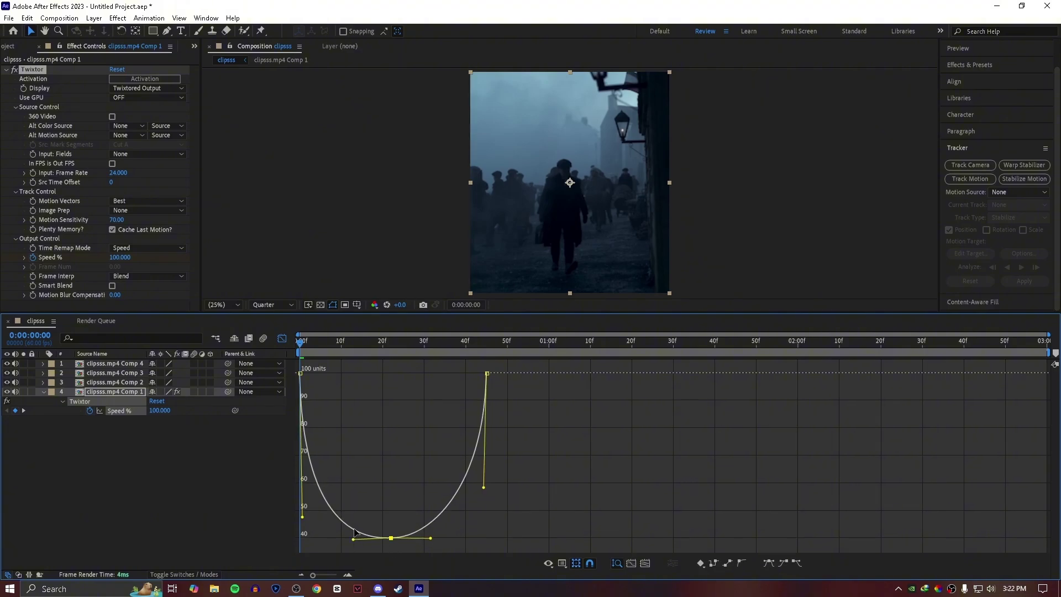
left_click(283, 339)
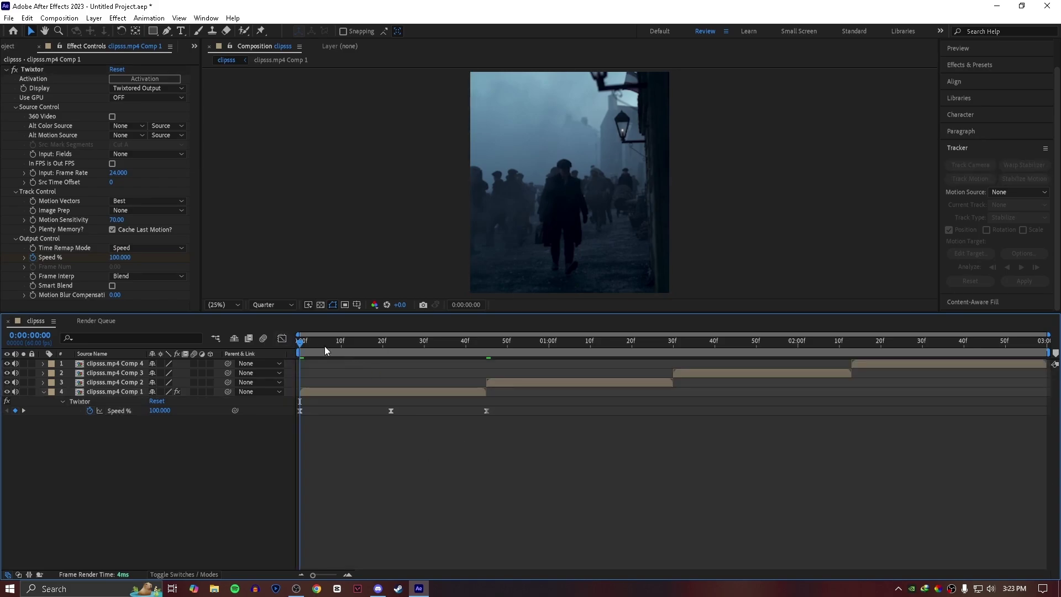
key("space")
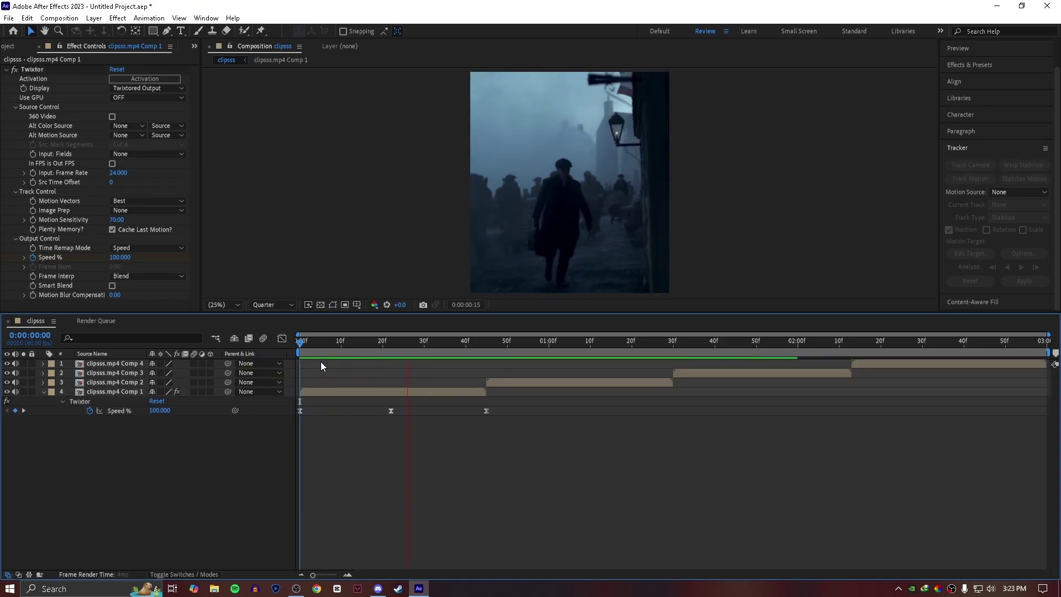
Paste the keyframed Twixtor effect onto the second, third and fourth clips, with the Speed % keyframes spanning each clip from start to end
left_click(488, 345)
left_click(509, 383)
key("u")
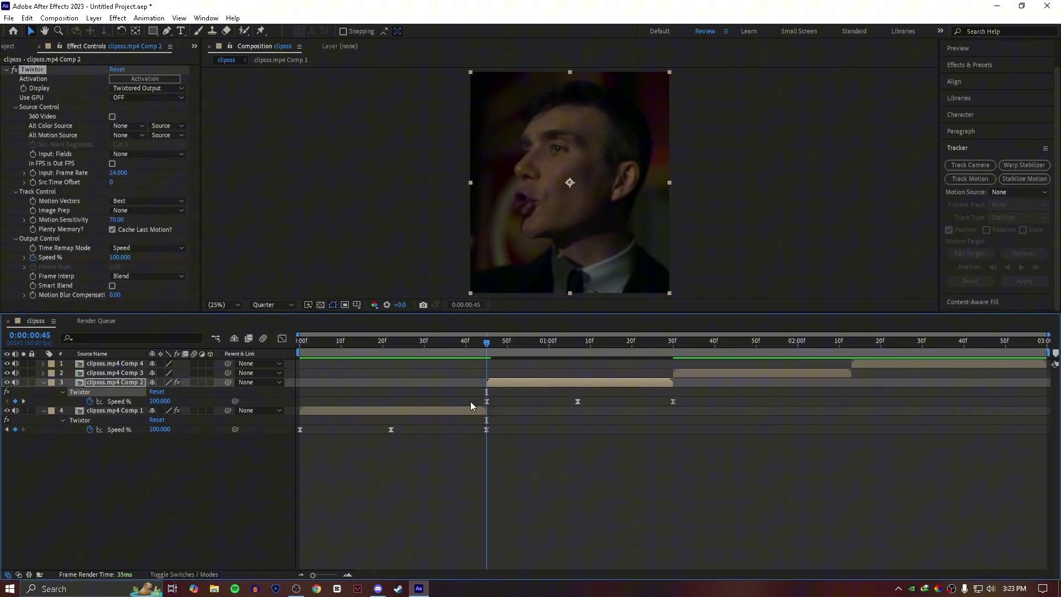
left_click(706, 370)
key("i")
key("u")
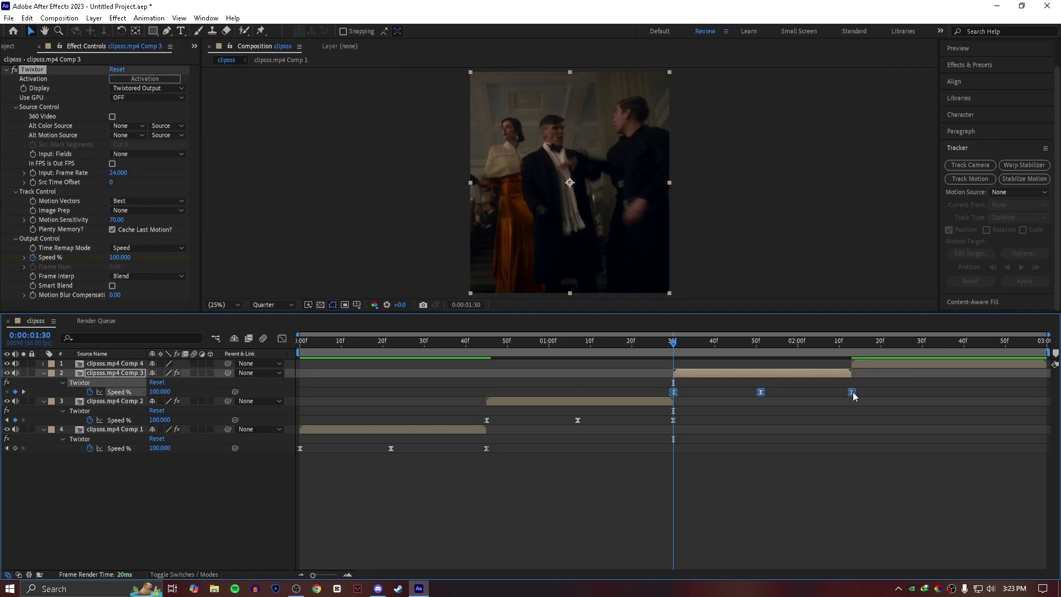
left_click(864, 360)
key("i")
key("u")
left_click_drag(839, 378, 1046, 383)
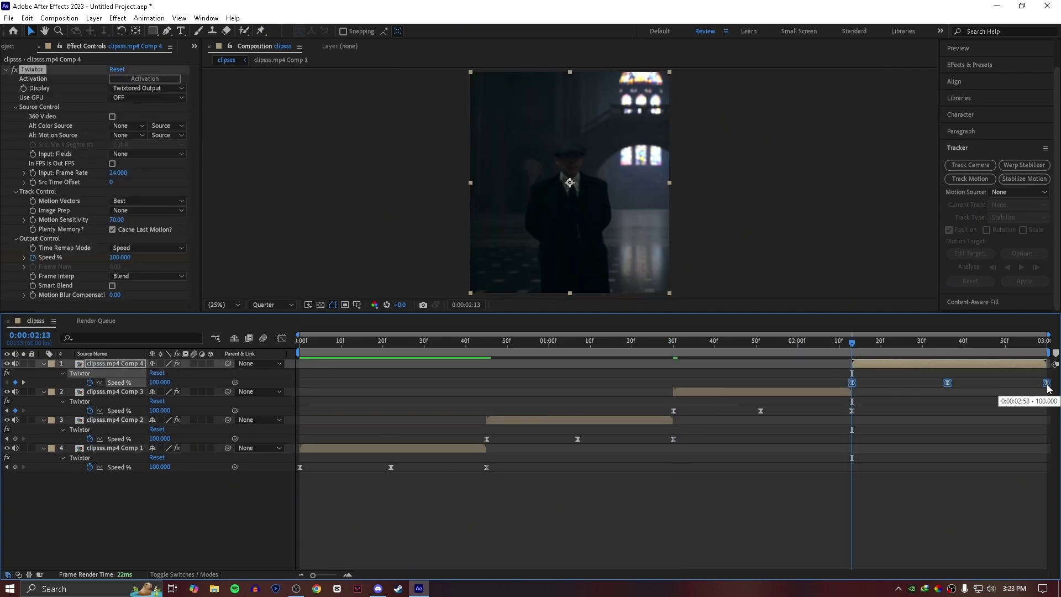
Collapse the keyframe rows of all clips and preview the Twixtor velocity across the composition
left_click(906, 475)
key("ctrl+s")
left_click(649, 435)
key("u")
key("space")
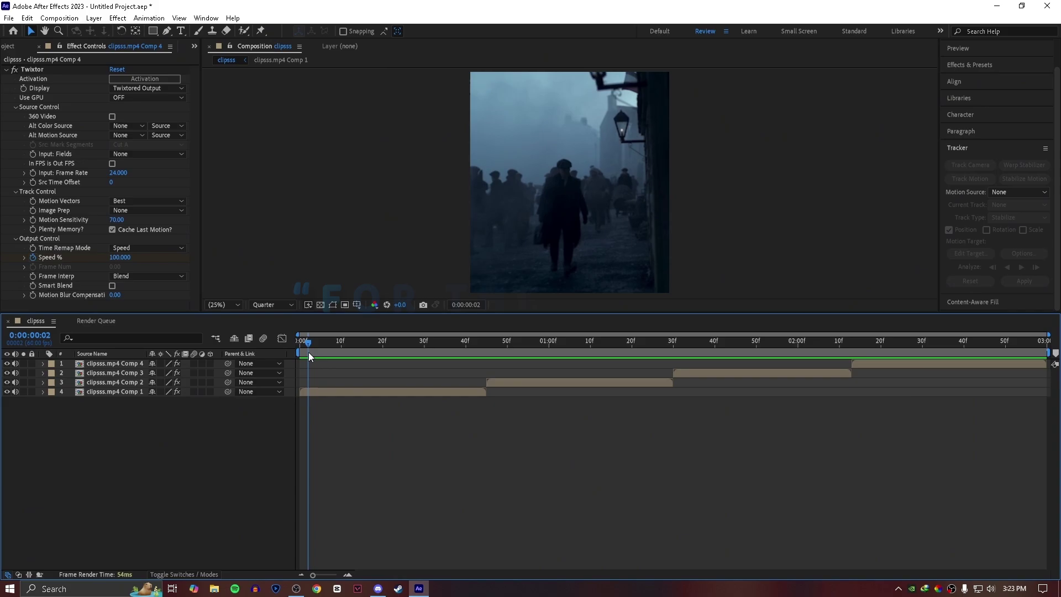
Add an adjustment layer directly above the first clip and trim it to end at frame 45
left_click(320, 392)
right_click(305, 257)
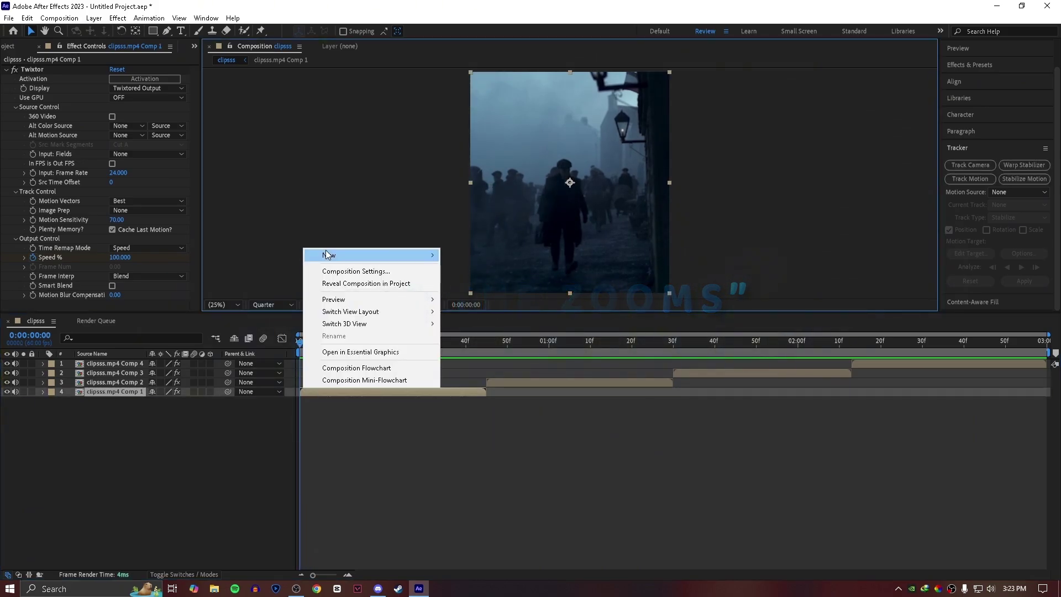
mouse_move(332, 255)
left_click(482, 345)
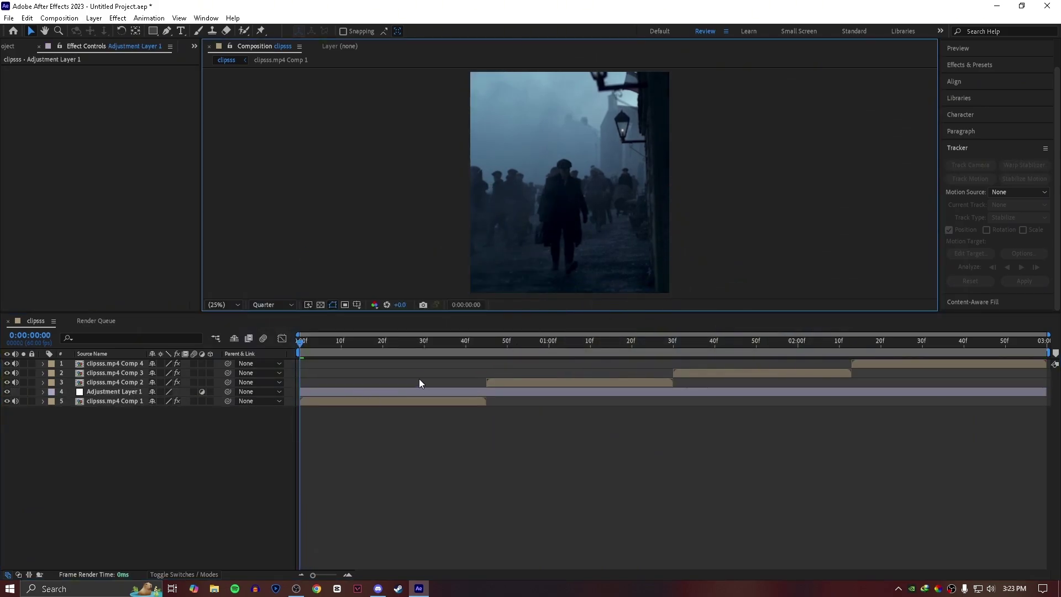
left_click(485, 351)
left_click(500, 392)
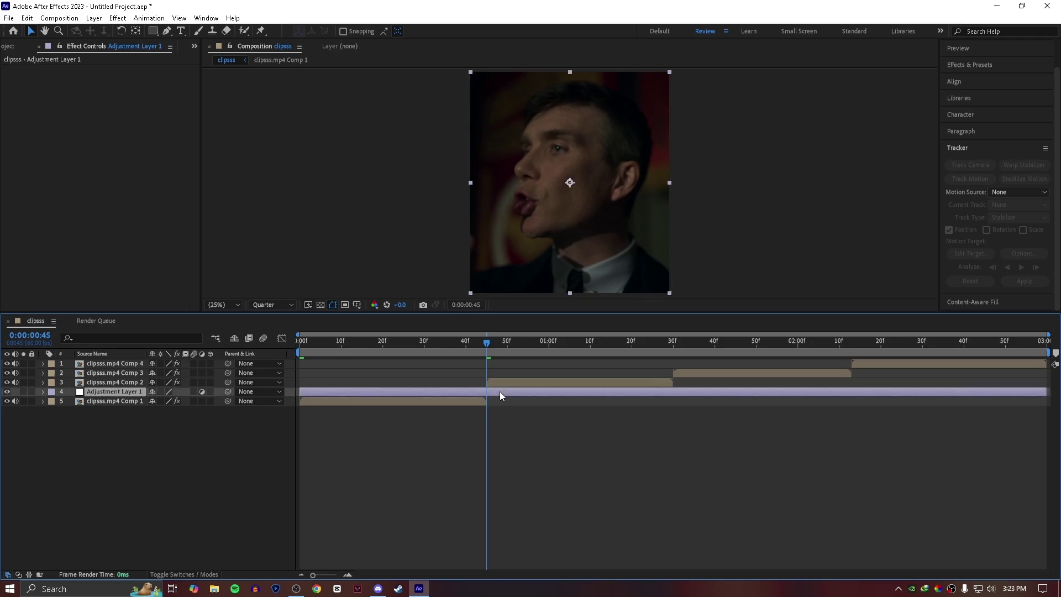
key("ctrl+shift+d")
key("Delete")
key("Home")
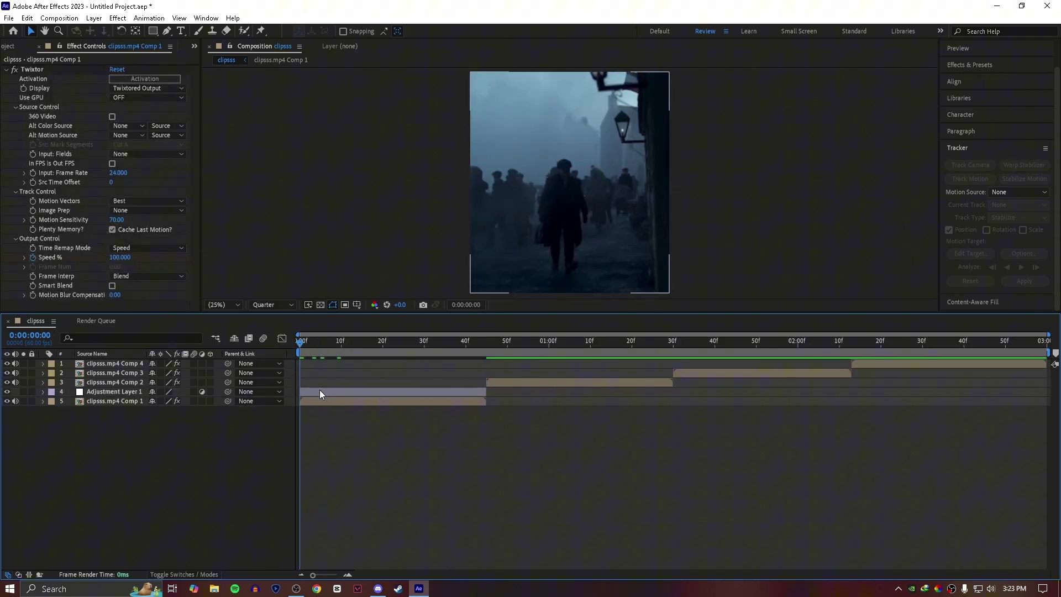
Apply S_BlurMoCurves to the adjustment layer and set its Center XY to 720, 716, on the man's head
left_click(319, 391)
key("ctrl+space")
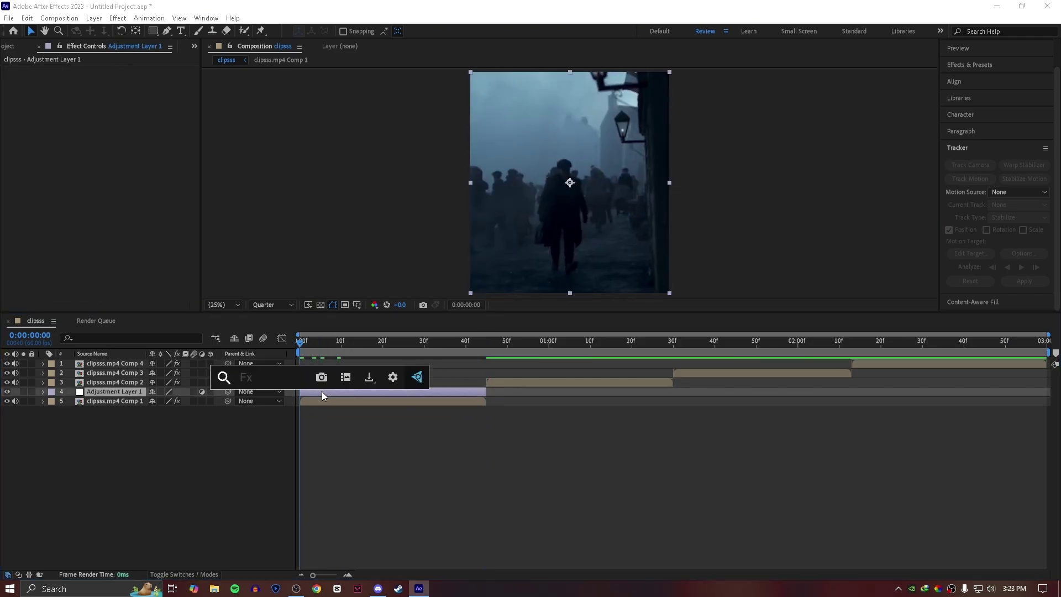
type("blurm")
left_click(322, 406)
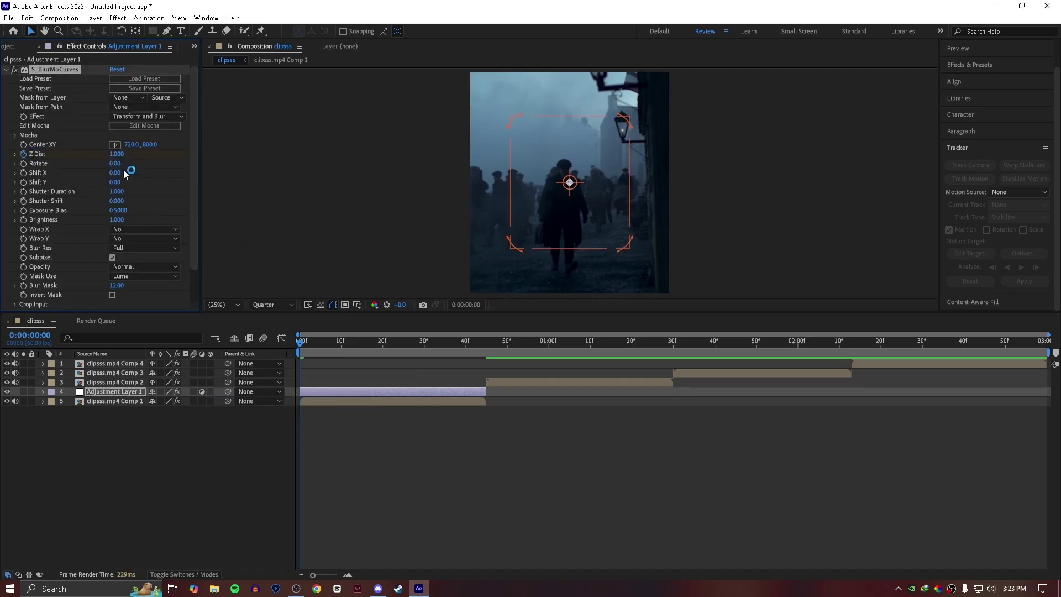
left_click_drag(151, 145, 118, 133)
Keyframe the adjustment layer's Z Dist at 0.7 and align that keyframe with the layer's end at frame 45
left_click_drag(464, 349, 482, 350)
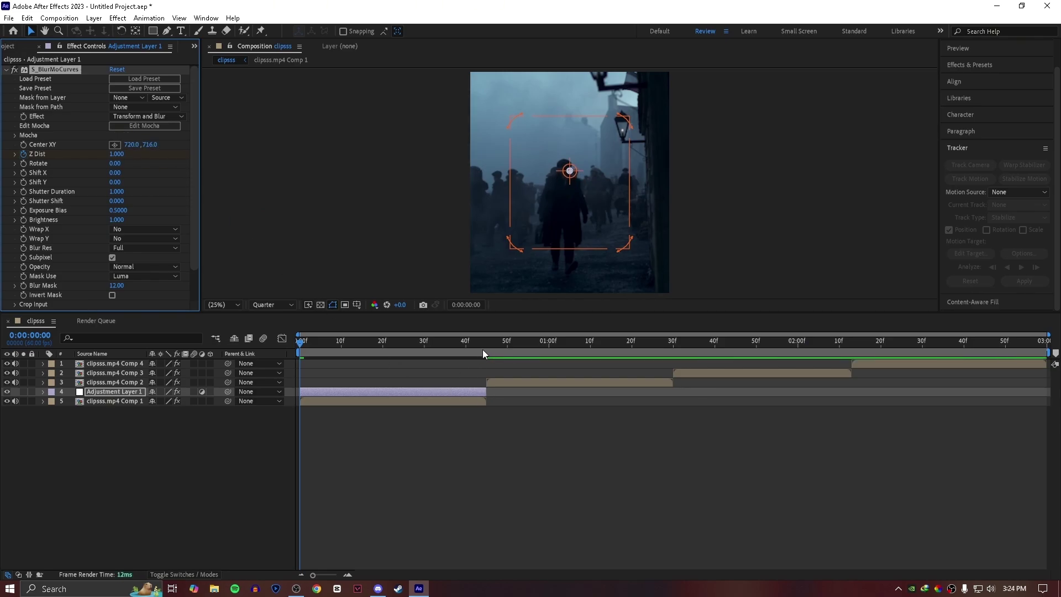
left_click(116, 154)
type("0.7")
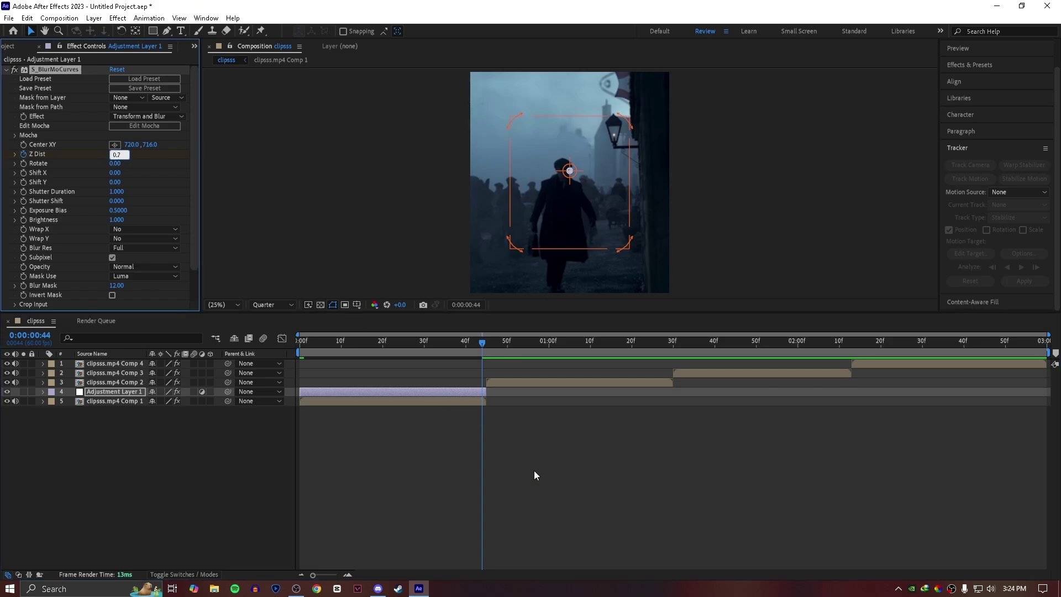
left_click(534, 470)
left_click(419, 390)
key("u")
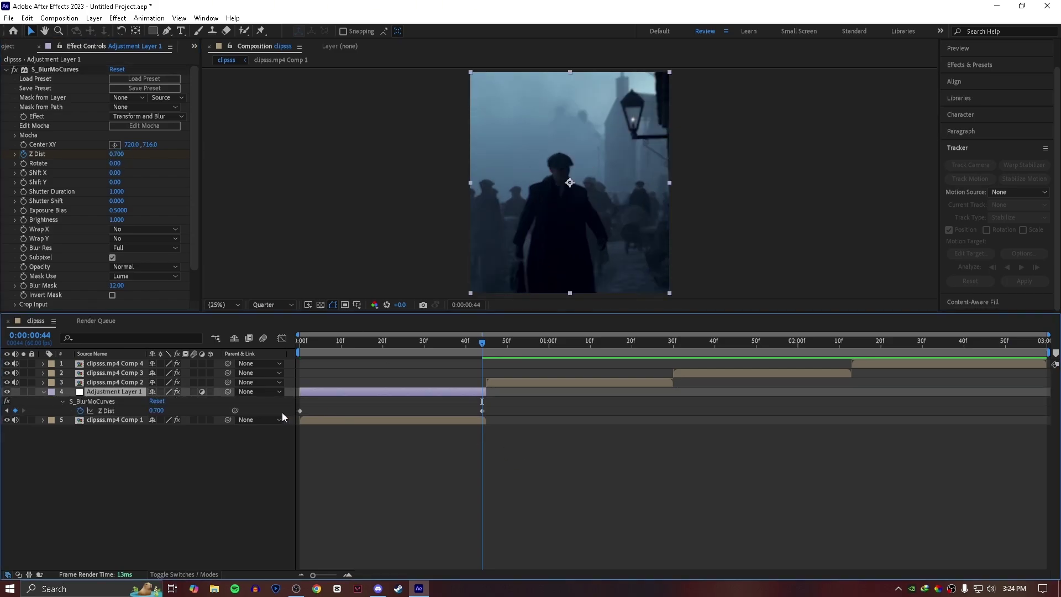
left_click_drag(482, 411, 487, 414)
Apply Easy Ease to the Z Dist keyframes and make their curve steep at both ends and flatter in the middle
key("F9")
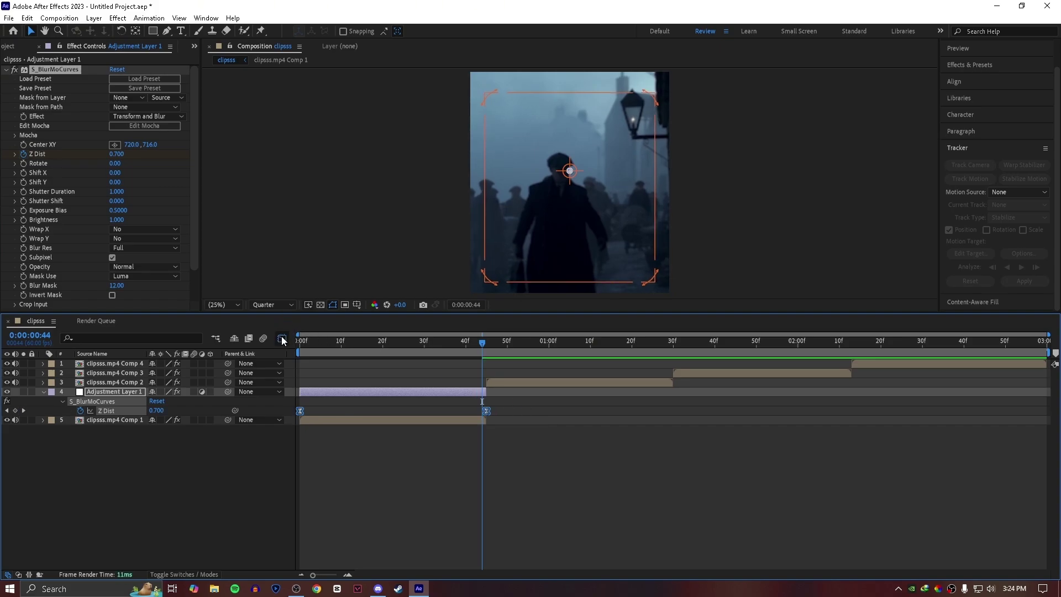
left_click(281, 338)
left_click_drag(372, 411, 283, 363)
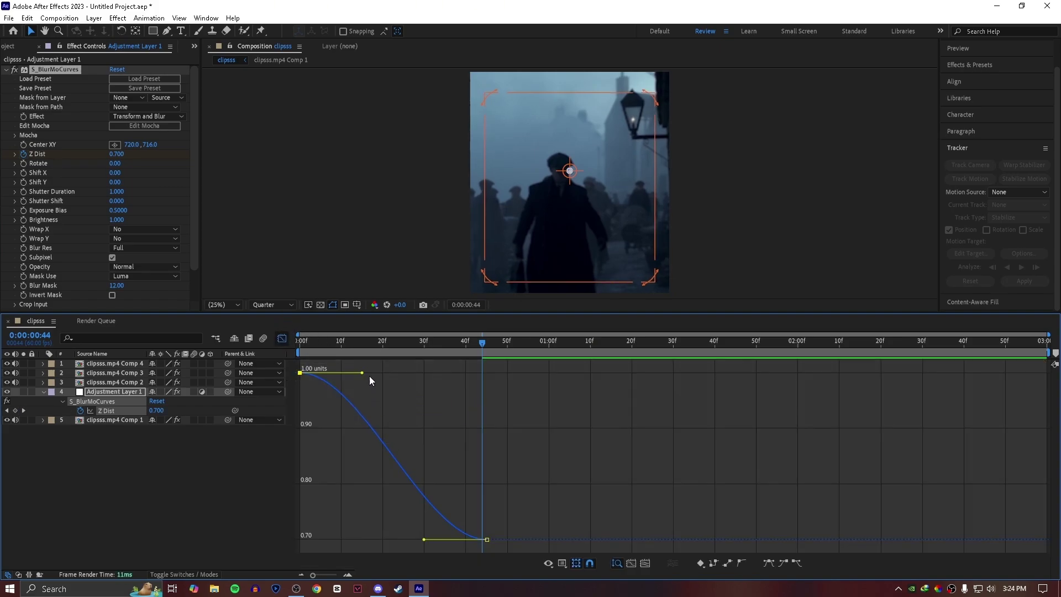
left_click_drag(362, 374, 320, 463)
left_click_drag(424, 540, 457, 427)
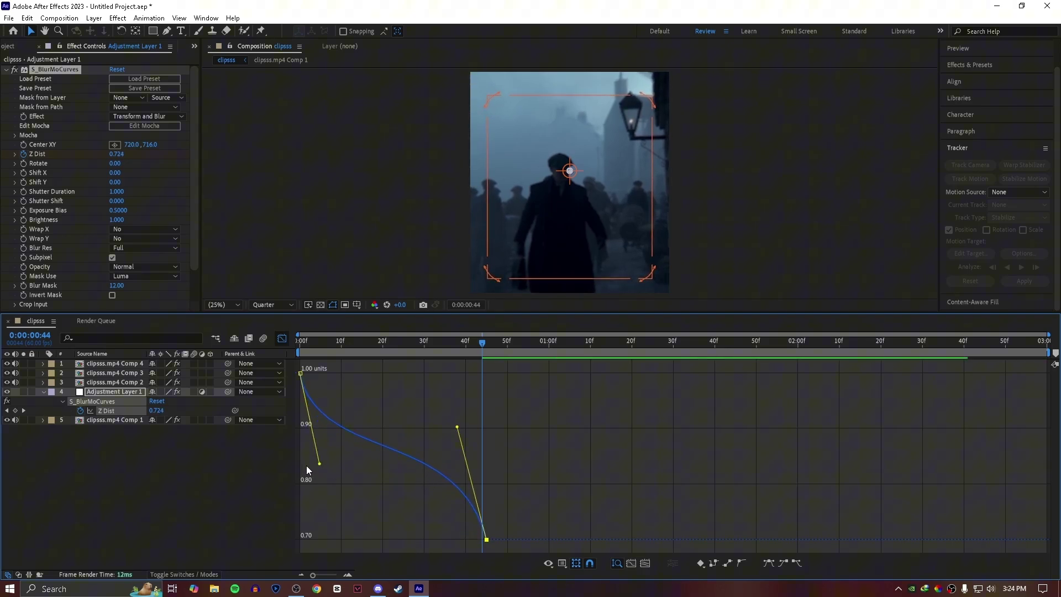
left_click_drag(318, 468, 326, 480)
left_click(282, 338)
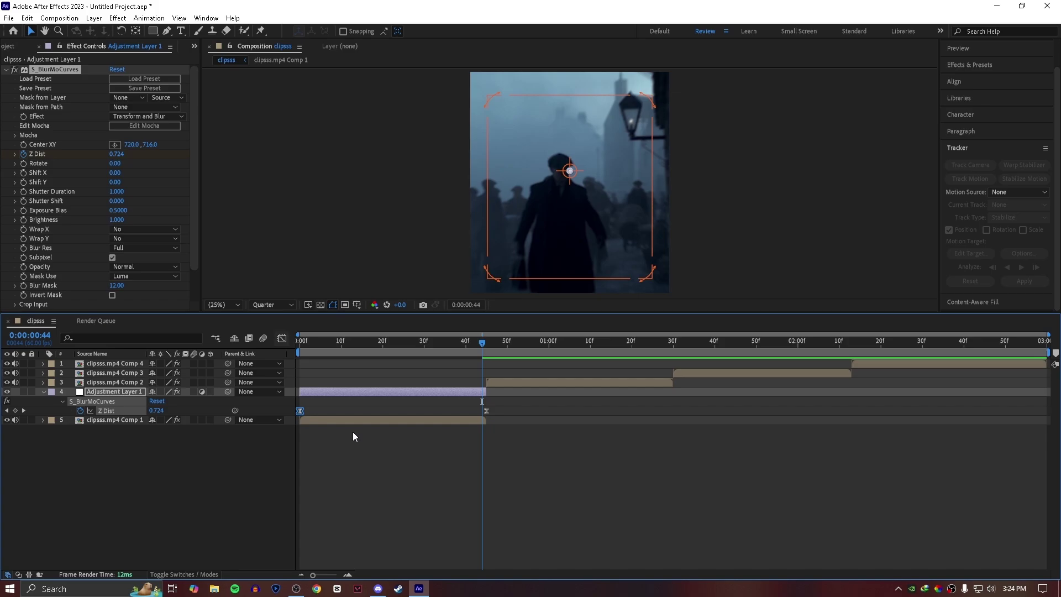
Preview the zoom and shift the footage horizontally inside the first clip's pre-comp to recentre the walking man
left_click(353, 442)
left_click_drag(348, 342, 298, 344)
key("space")
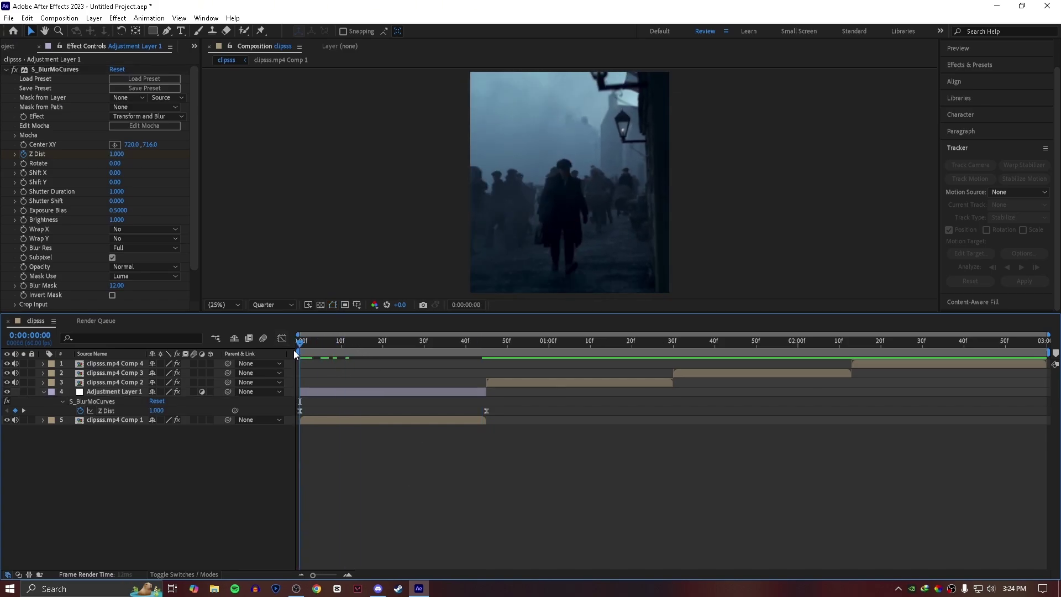
double_click(390, 419)
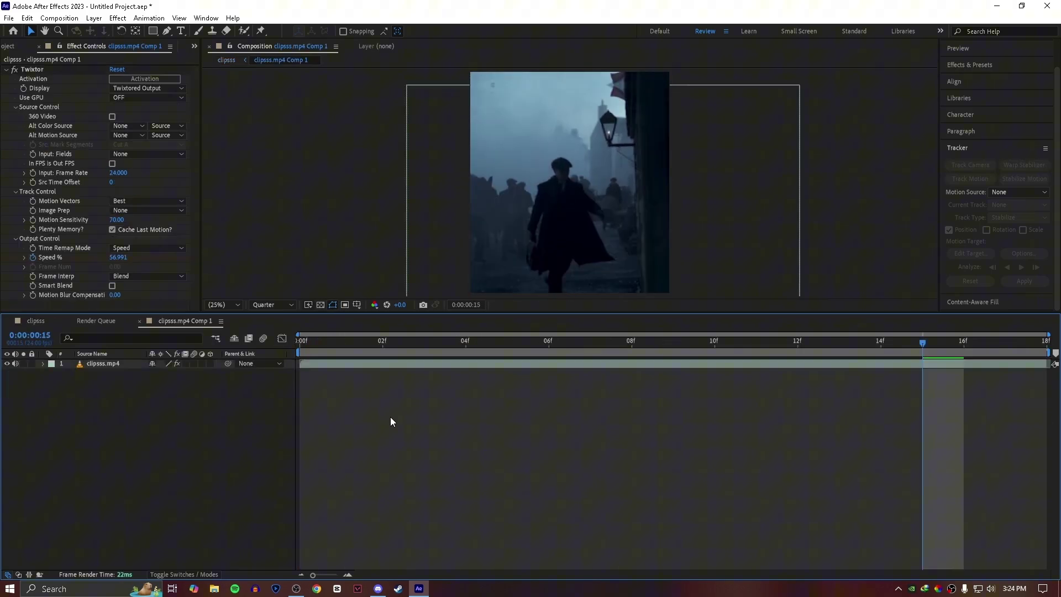
key("p")
left_click_drag(164, 374, 189, 373)
left_click(140, 321)
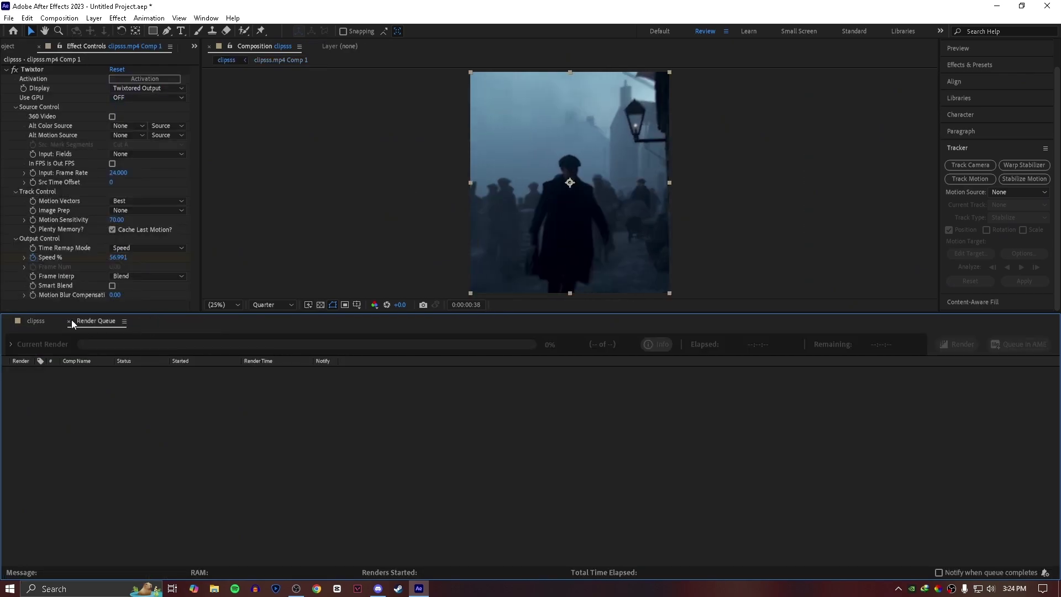
left_click(70, 320)
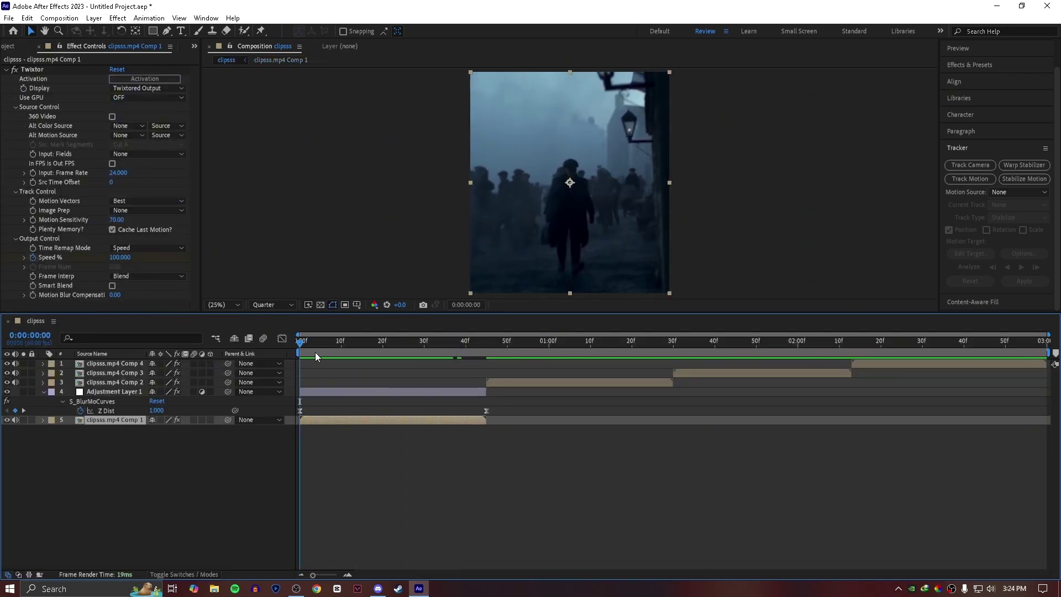
Preview the zoom on the first clip with the recentred subject
key("space")
key("space")
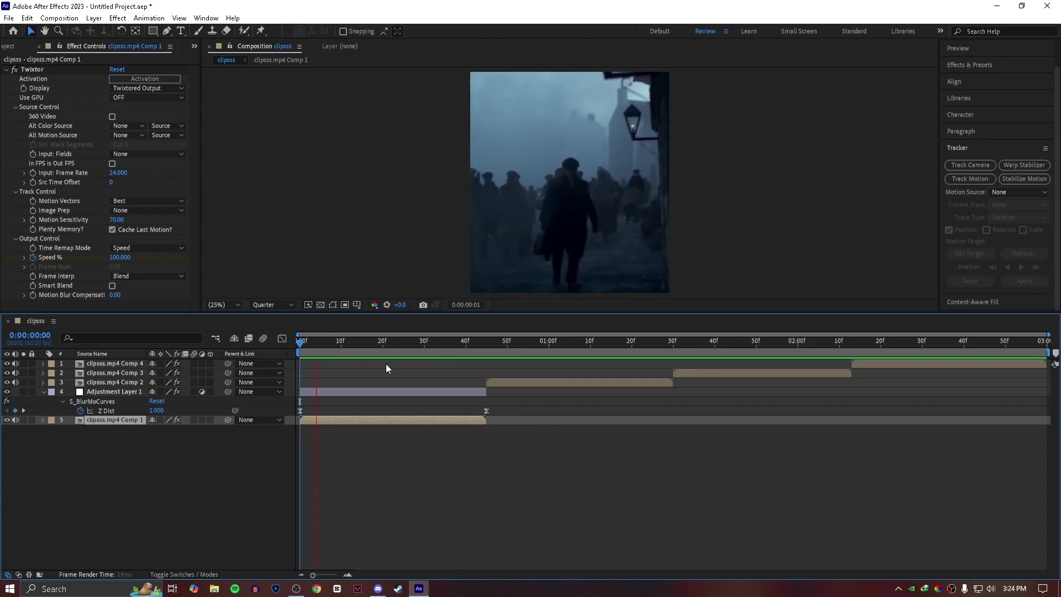
key("space")
Duplicate the adjustment layer and place the copy directly above the second clip, starting at frame 45
left_click(488, 353)
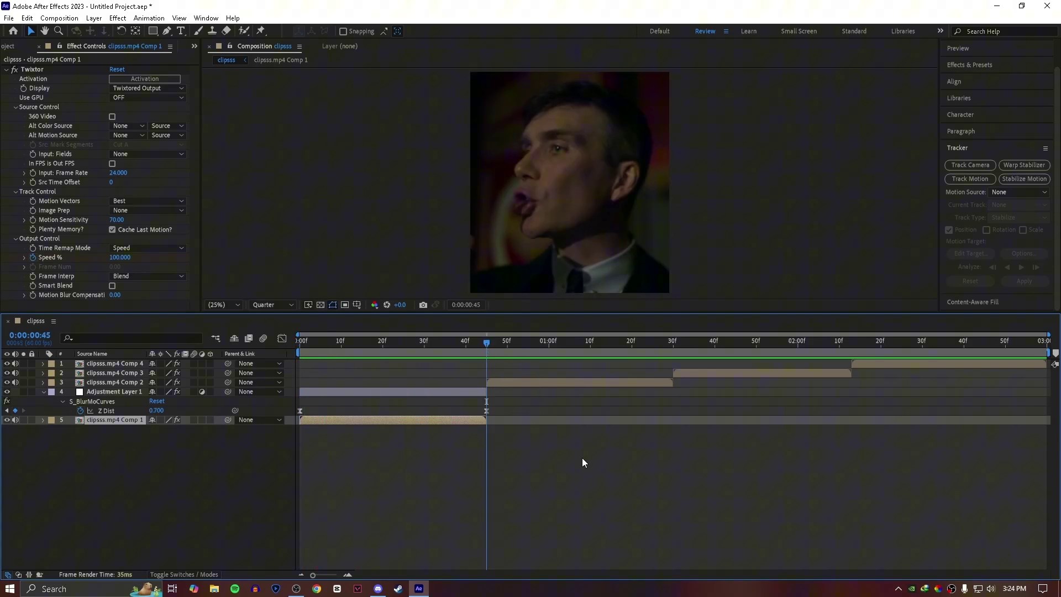
left_click(582, 460)
left_click(447, 390)
key("ctrl+d")
left_click_drag(117, 396, 118, 384)
left_click_drag(409, 383, 578, 384)
Replace the copied S_BlurMoCurves on the second adjustment layer with a fresh one and set its Center XY to 720, 628
left_click(62, 70)
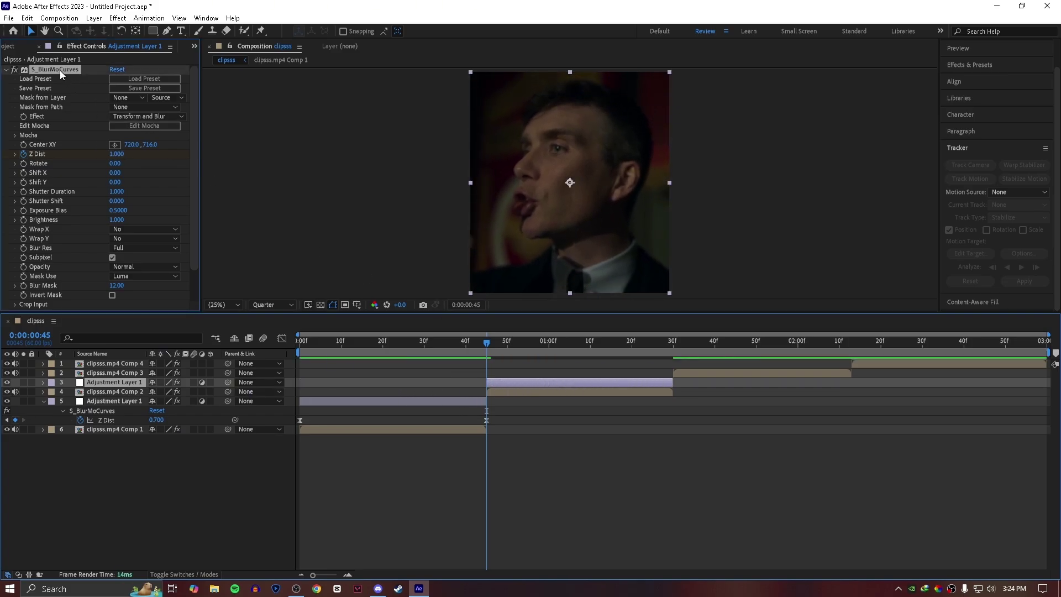
key("Delete")
left_click(516, 382)
key("ctrl+space")
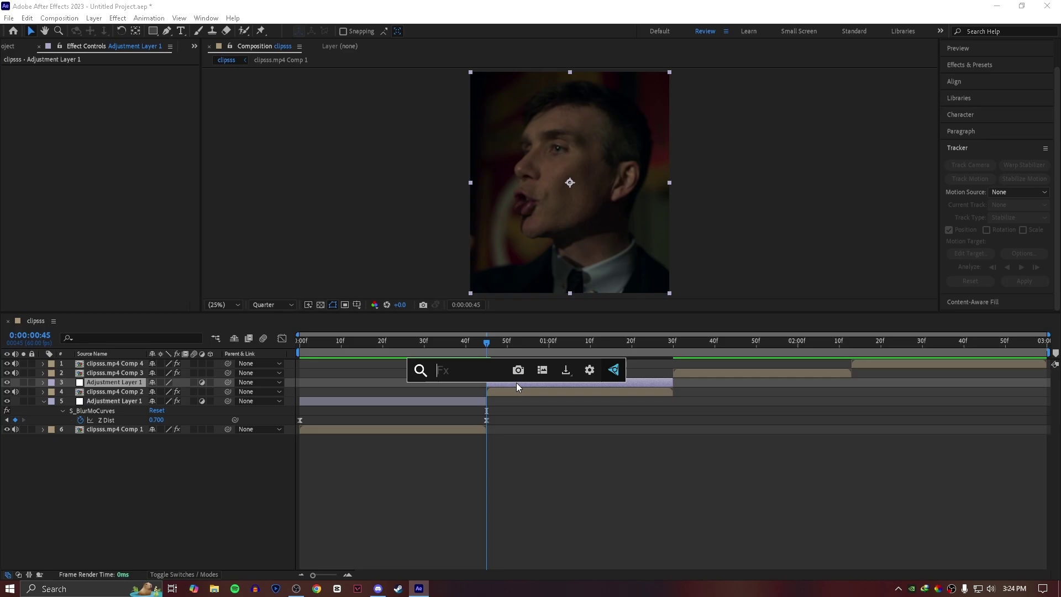
type("blur")
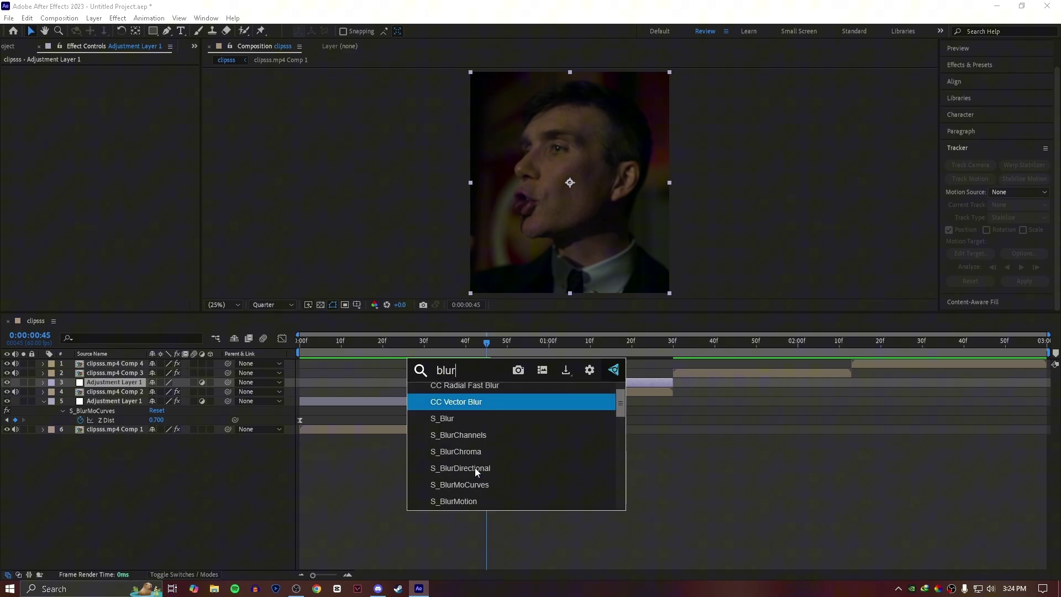
type("m")
left_click(477, 404)
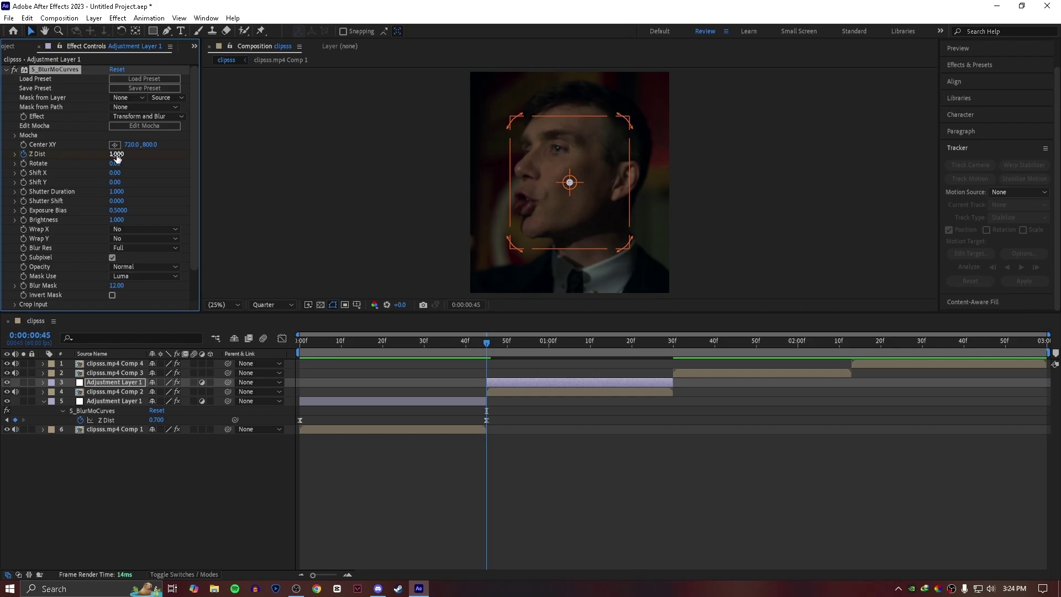
left_click_drag(153, 146, 97, 110)
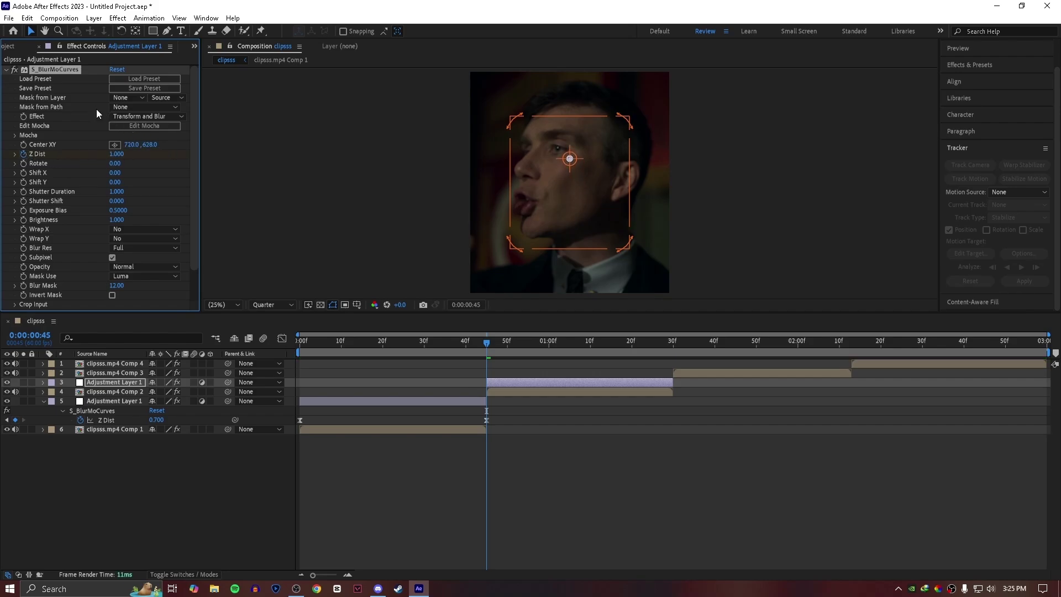
Keyframe Z Dist on the second adjustment layer from 0.7 at frame 45 to 1 at 0:00:01:30 and reveal its keyframes
left_click(119, 154)
type("0.7")
left_click(546, 443)
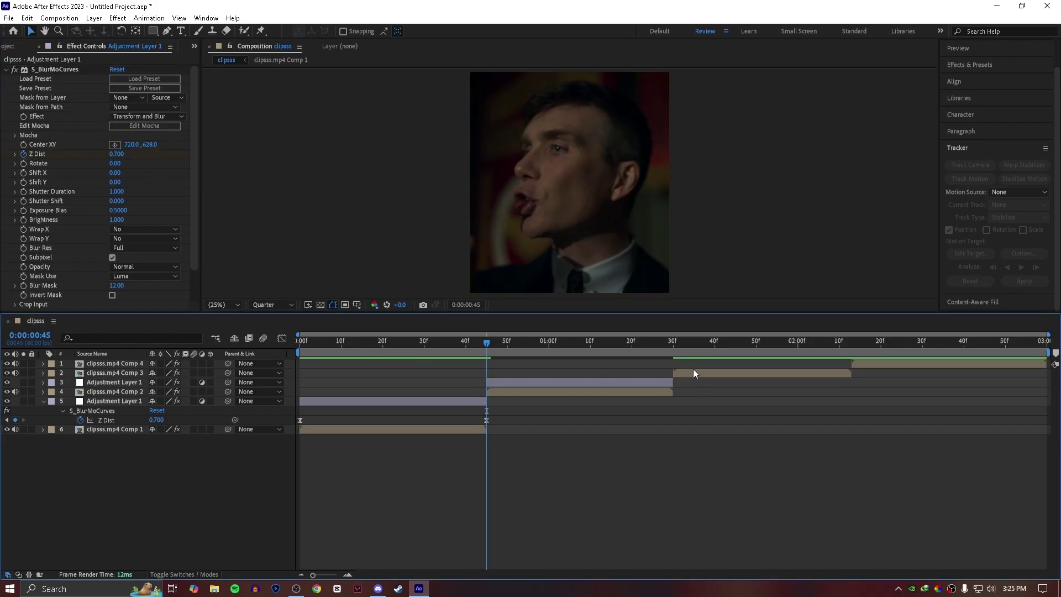
left_click(672, 348)
left_click(665, 382)
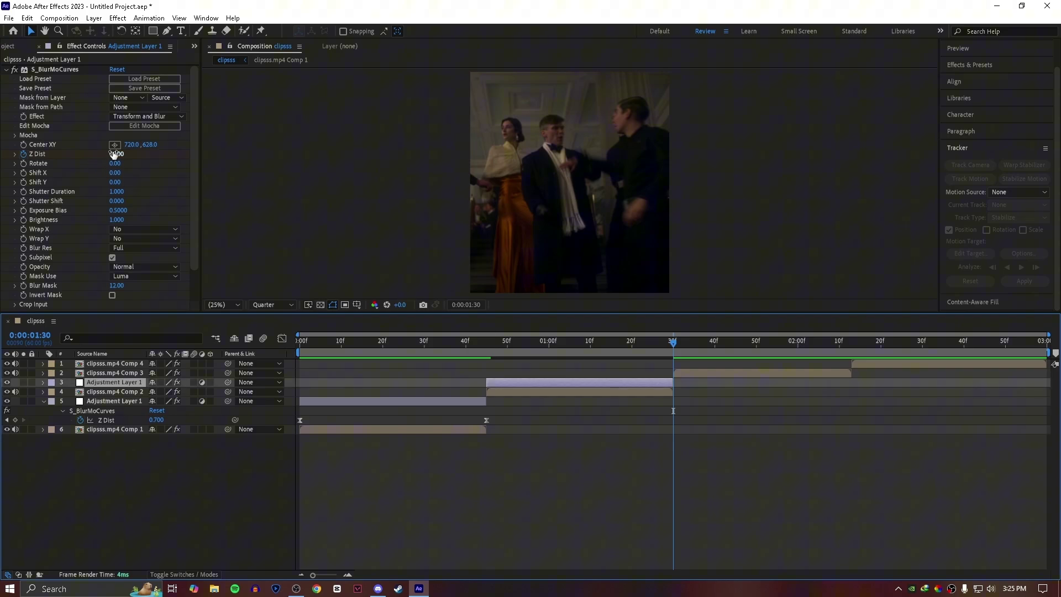
left_click(508, 402)
left_click(503, 384)
key("u")
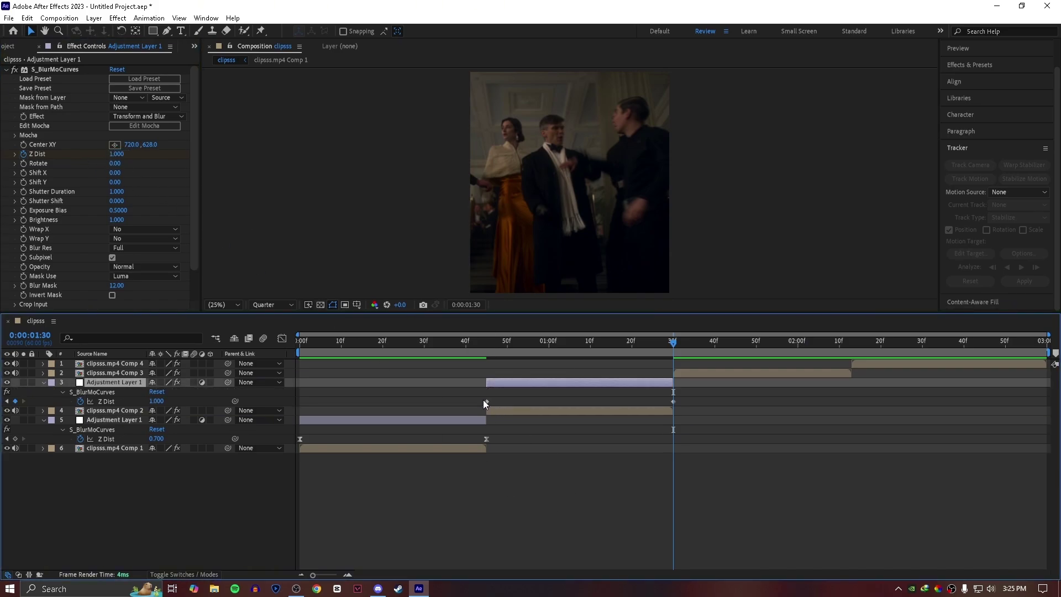
Easy-ease the second adjustment layer's Z Dist keyframes and shape the value graph to be steep at both ends and flatter in the middle
left_click_drag(483, 400, 774, 413)
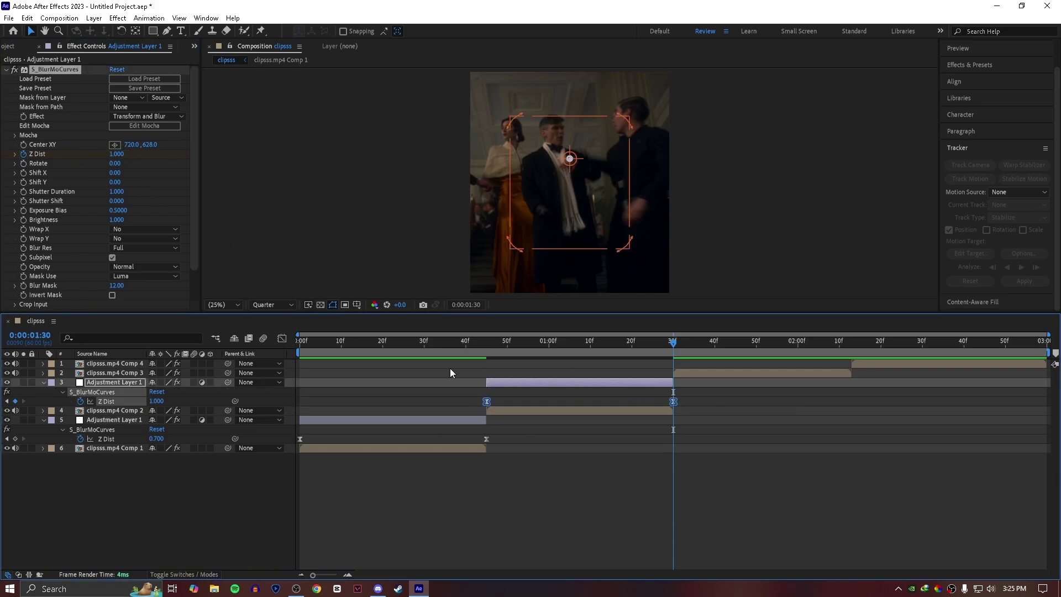
left_click(281, 339)
mouse_move(462, 502)
left_mouse_down()
mouse_move(525, 547)
mouse_move(500, 437)
left_mouse_up()
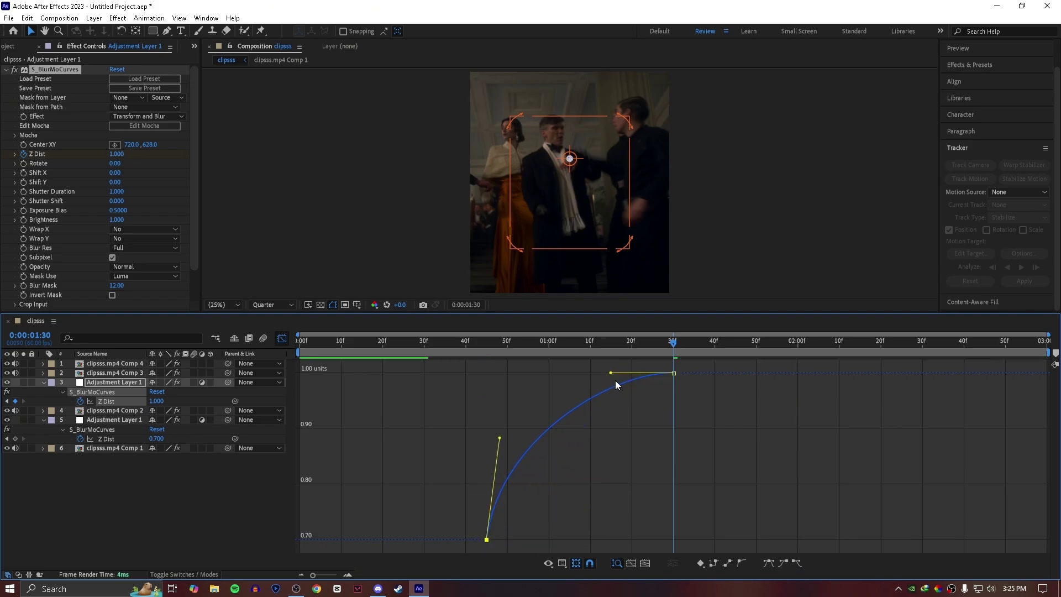
left_click_drag(610, 374, 650, 482)
left_click_drag(499, 439, 512, 437)
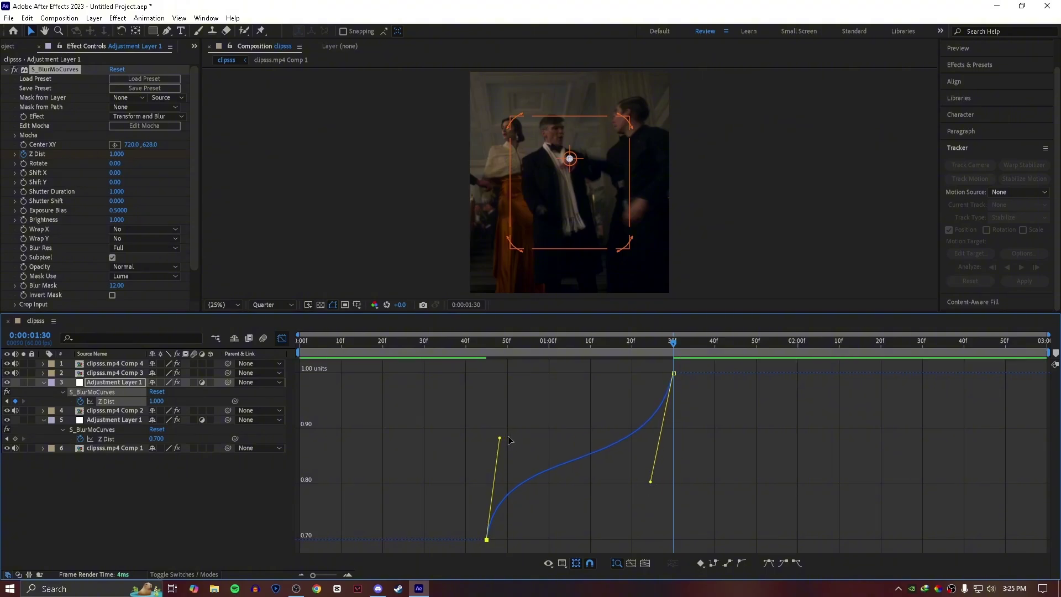
left_click_drag(650, 482, 652, 487)
left_click(281, 338)
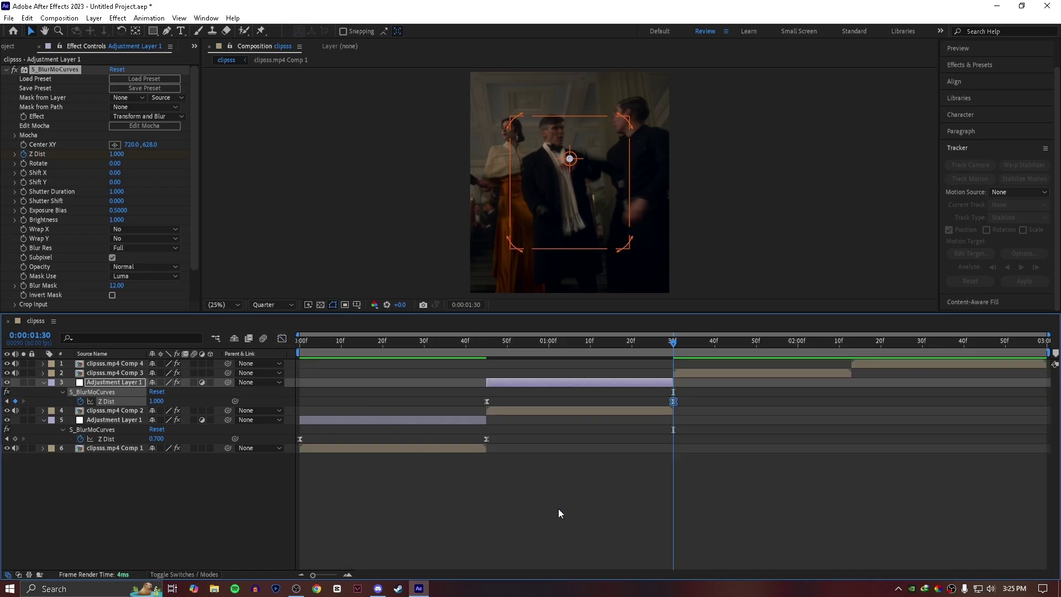
Preview the composition from the start to check the zooms on the first two clips
key("Home")
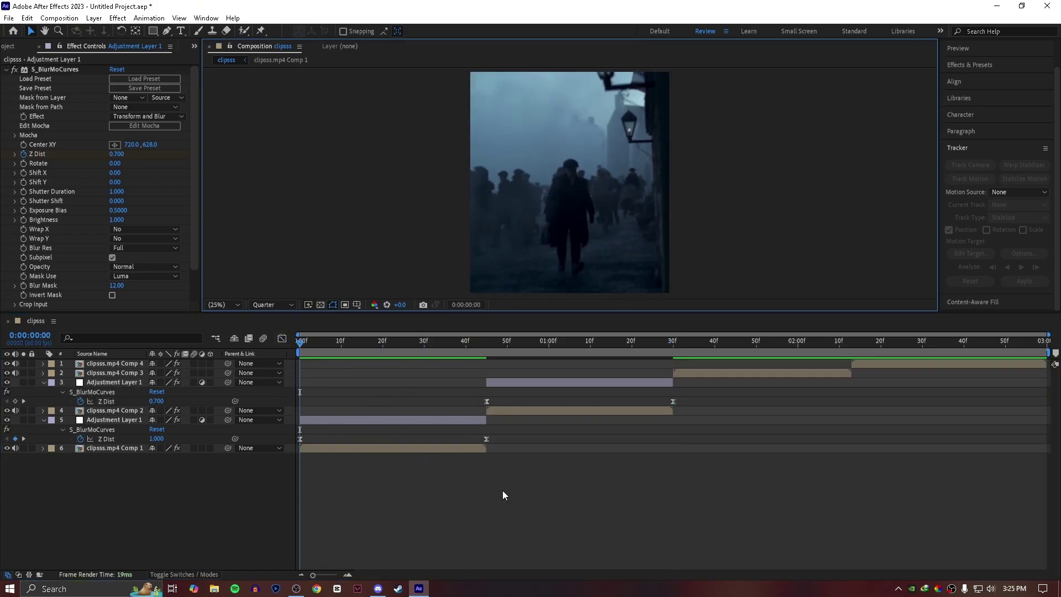
key("space")
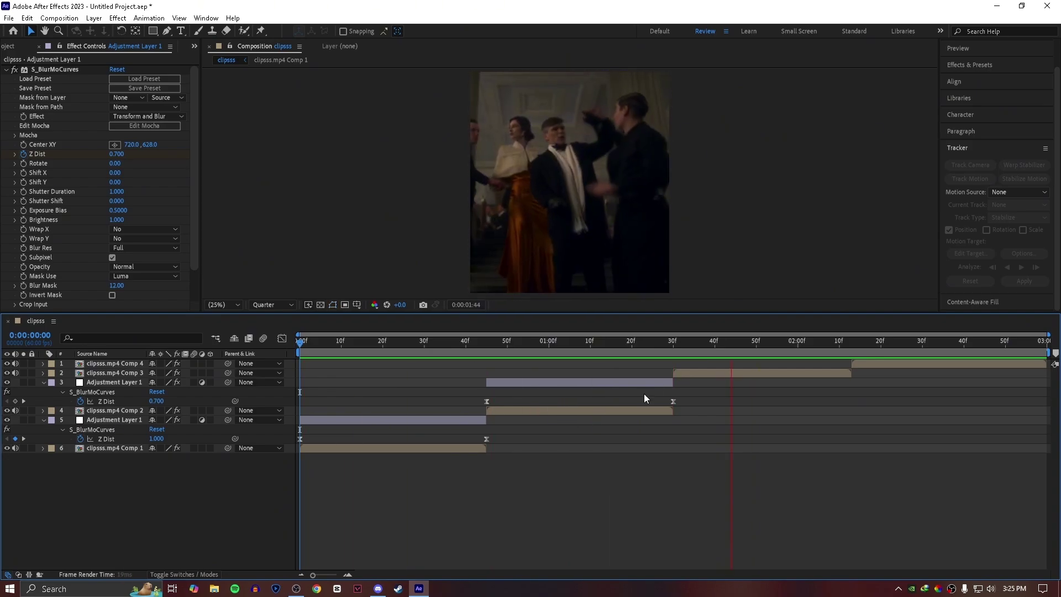
left_click(672, 346)
left_click(427, 421)
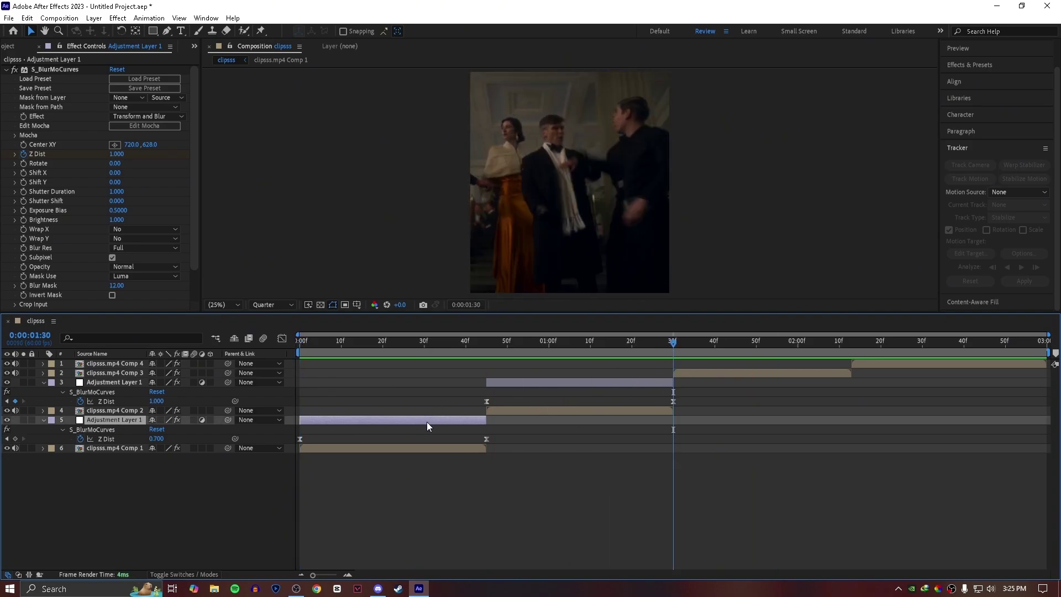
left_click(704, 512)
left_click_drag(476, 345, 218, 383)
key("space")
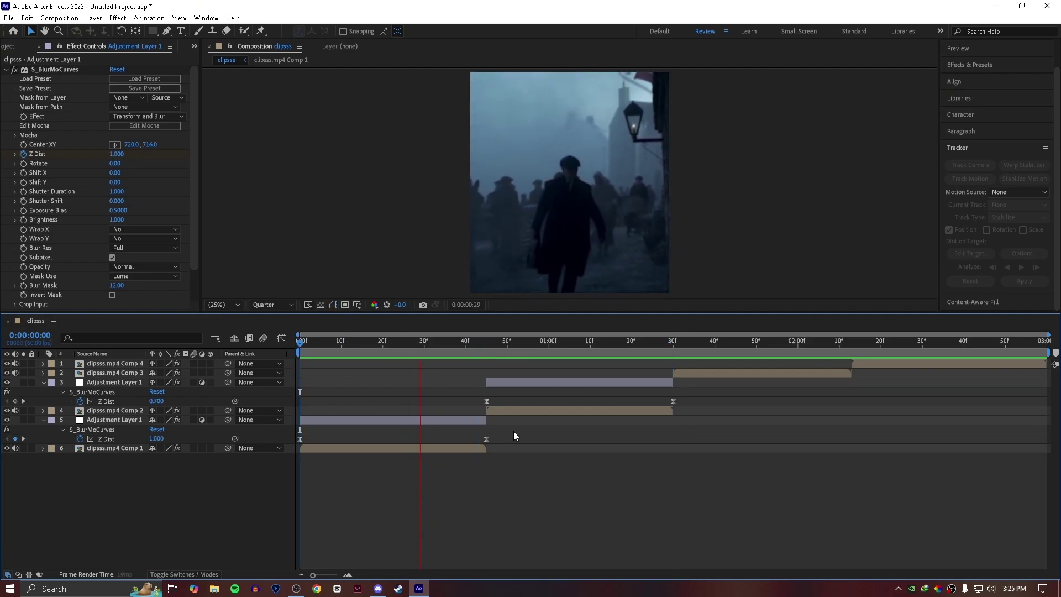
Duplicate the first adjustment layer and place the copy directly above the third clip, starting at 0:00:01:30
left_click(674, 349)
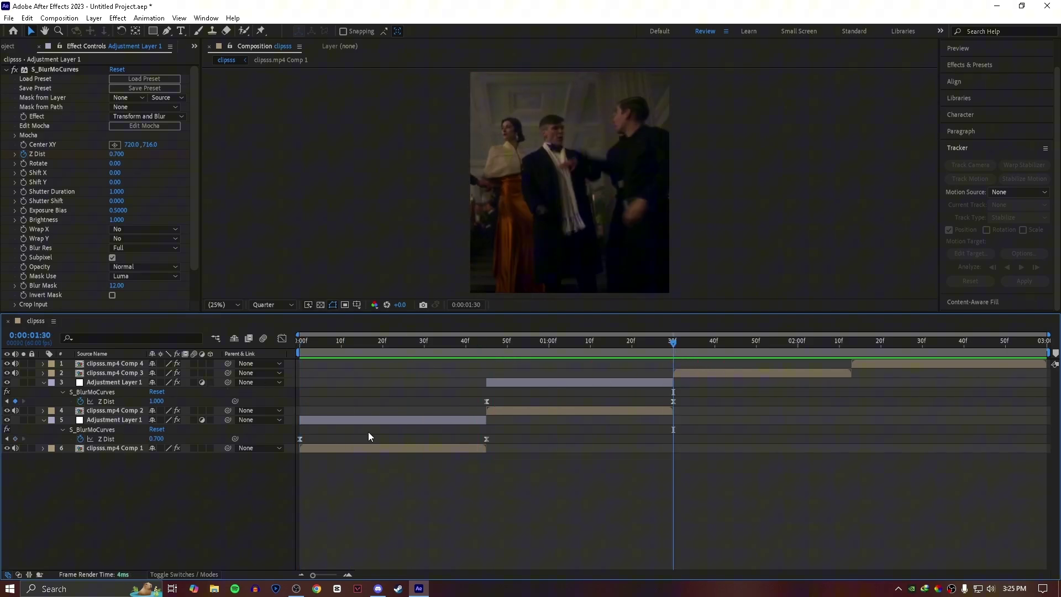
left_click(124, 420)
key("ctrl+d")
left_click_drag(125, 420, 124, 369)
left_click_drag(400, 374, 766, 386)
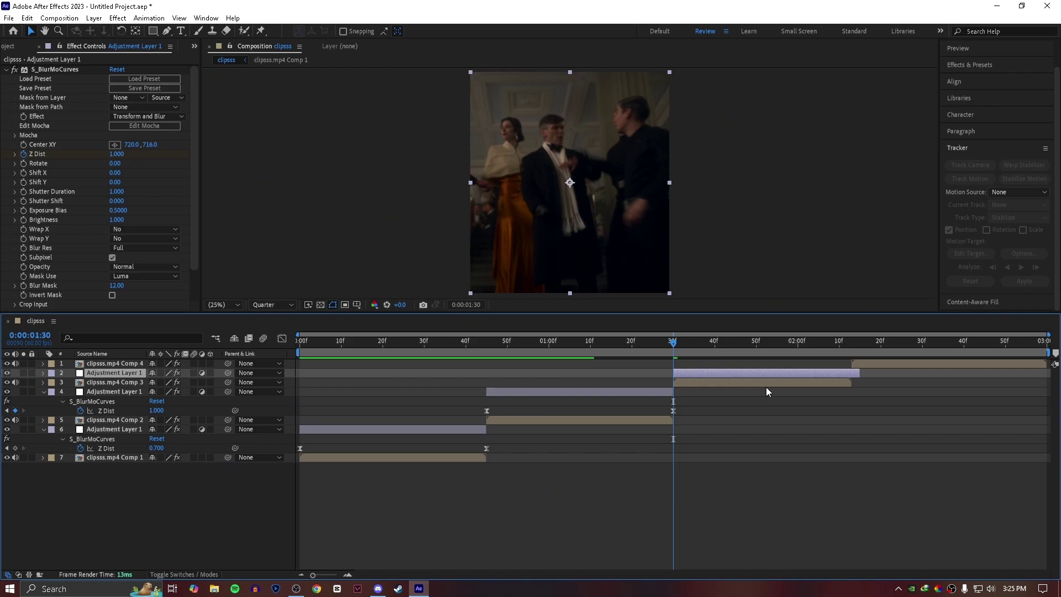
Fit the third adjustment layer's end and last Z Dist keyframe to the clip's end, and set its Center XY to 720, 519
left_click_drag(860, 374, 852, 374)
key("u")
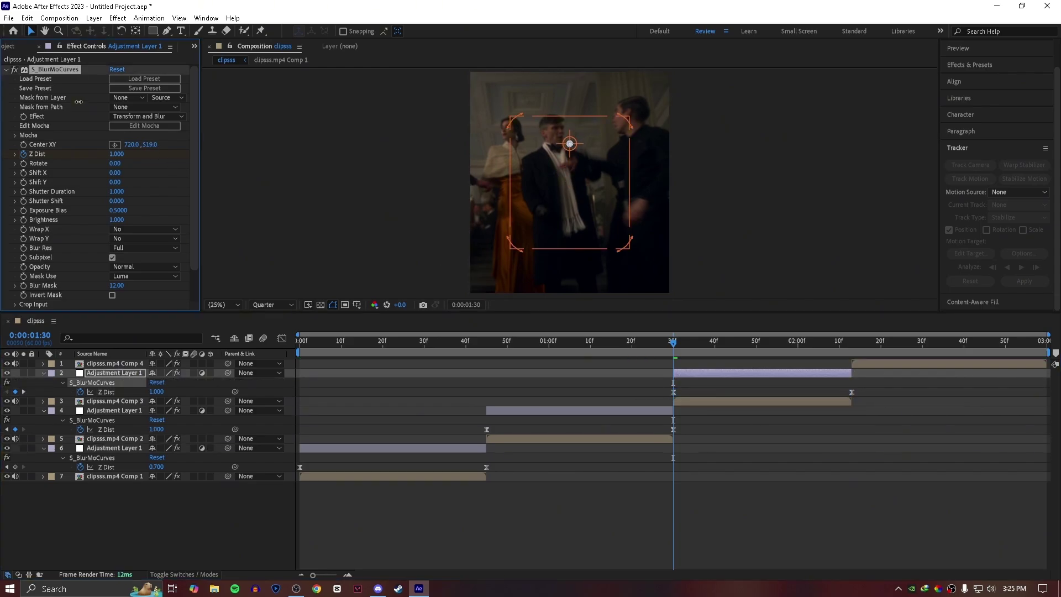
Check the third clip's pre-comp and preview the zooms across the first three clips in the main composition
double_click(693, 401)
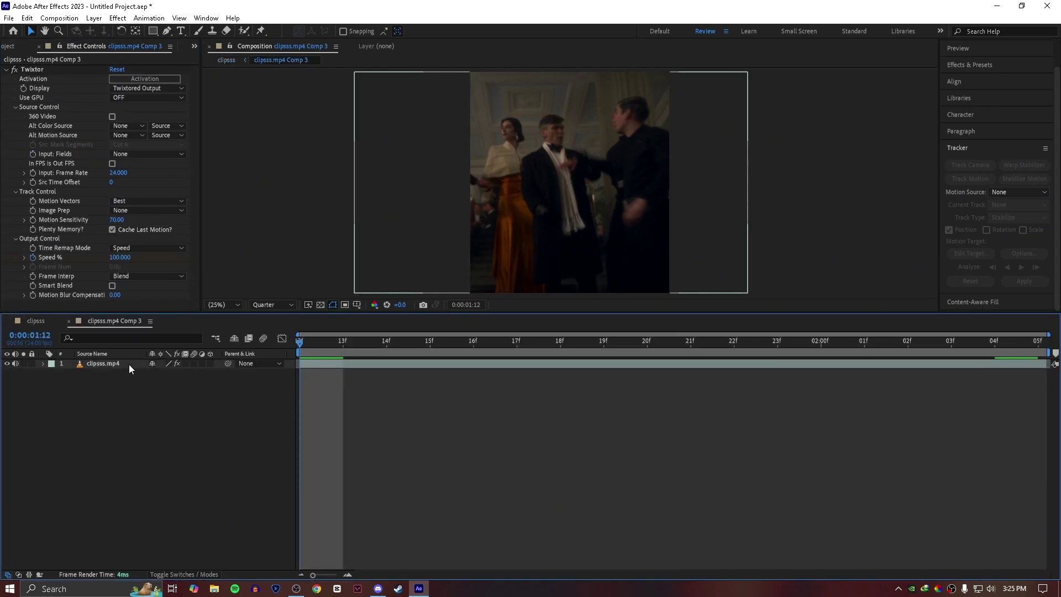
left_click(68, 322)
left_click(496, 367)
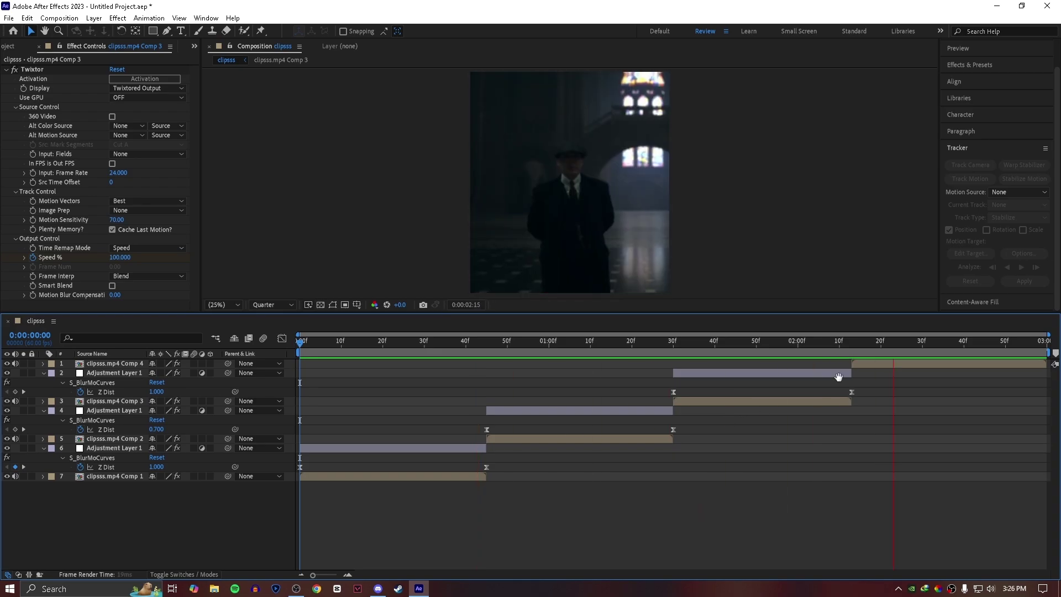
left_click_drag(911, 343, 504, 398)
left_click_drag(504, 397, 503, 397)
key("space")
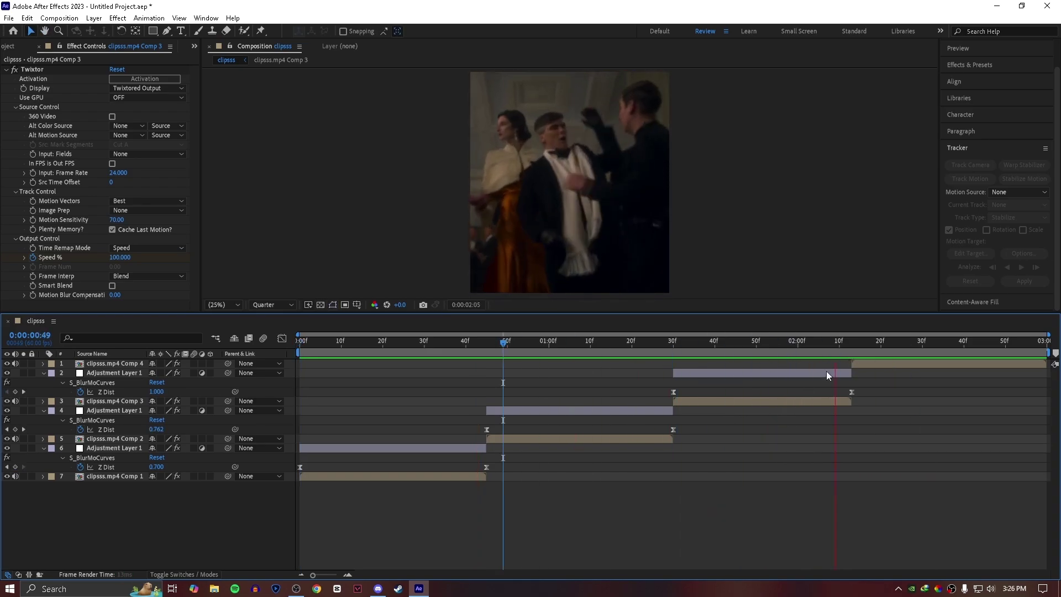
Duplicate the second adjustment layer and place the copy directly above the fourth clip, starting at 0:00:02:13
left_click_drag(852, 342, 507, 414)
left_click(506, 413)
key("ctrl+d")
left_click_drag(115, 410, 109, 361)
left_click_drag(542, 365, 896, 363)
Extend the fourth adjustment layer to the end of its clip and move its last Z Dist keyframe there
left_click_drag(1038, 363, 1045, 364)
key("u")
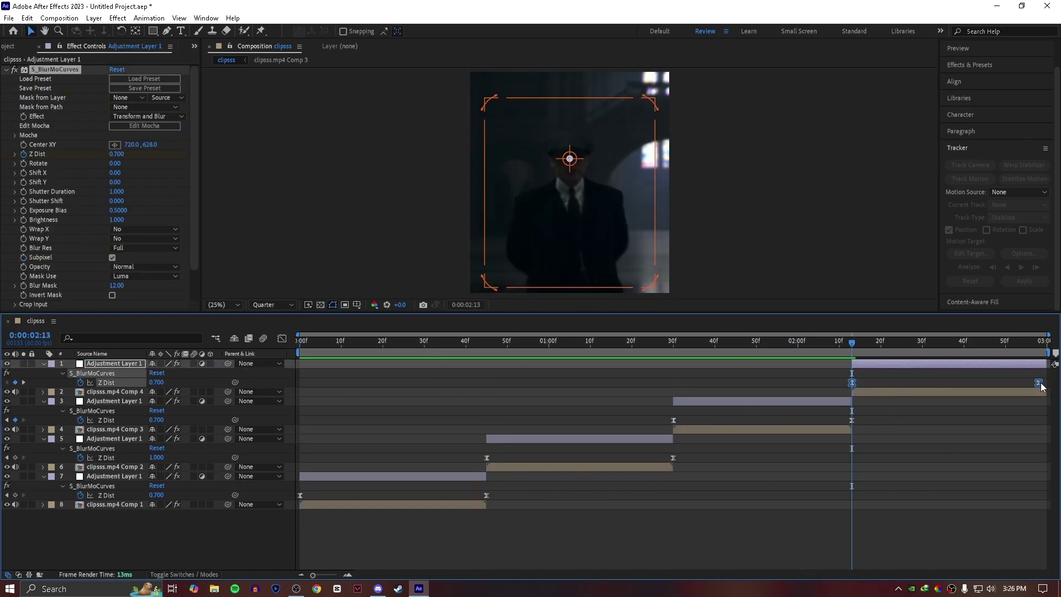
left_click(320, 190)
Preview the whole composition with the zooms on all four clips
key("Home")
key("space")
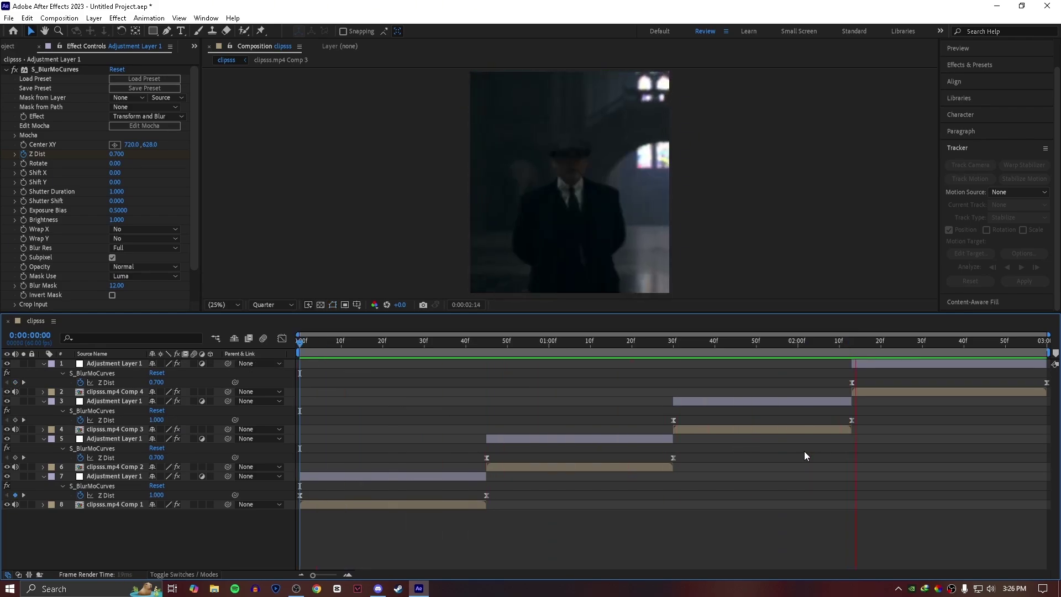
left_click_drag(338, 345, 308, 356)
key("space")
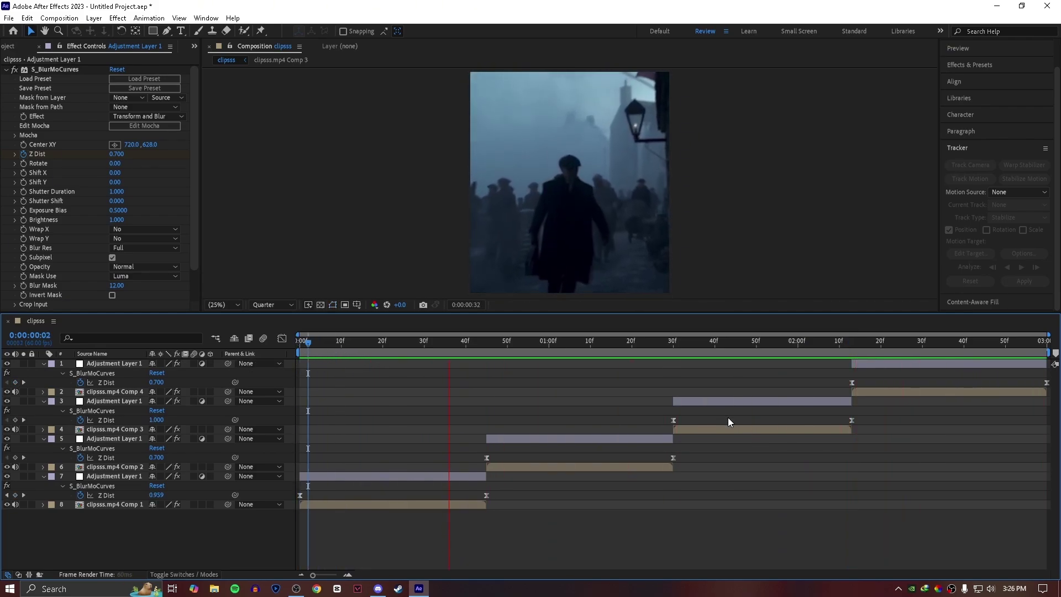